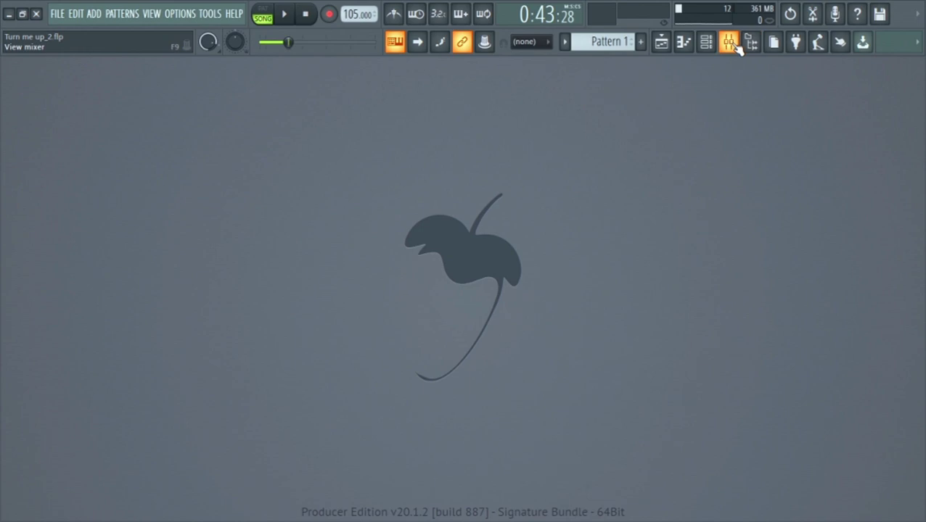
Mute the Reverb, Delay and remaining send tracks up to 125 in the mixer, and play the song without them
{"action": "left_click", "coordinate": [731, 43]}
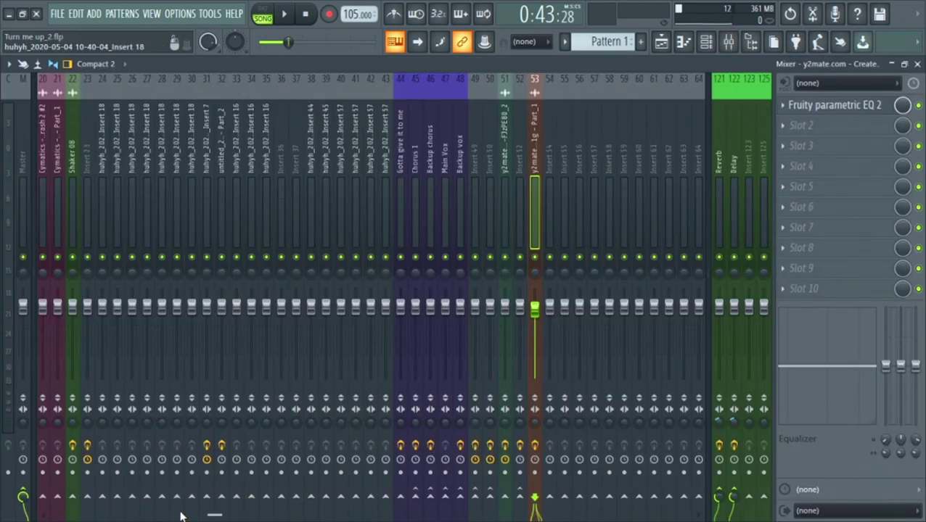
{"action": "scroll", "coordinate": [181, 512], "scroll_direction": "up", "scroll_amount": 5}
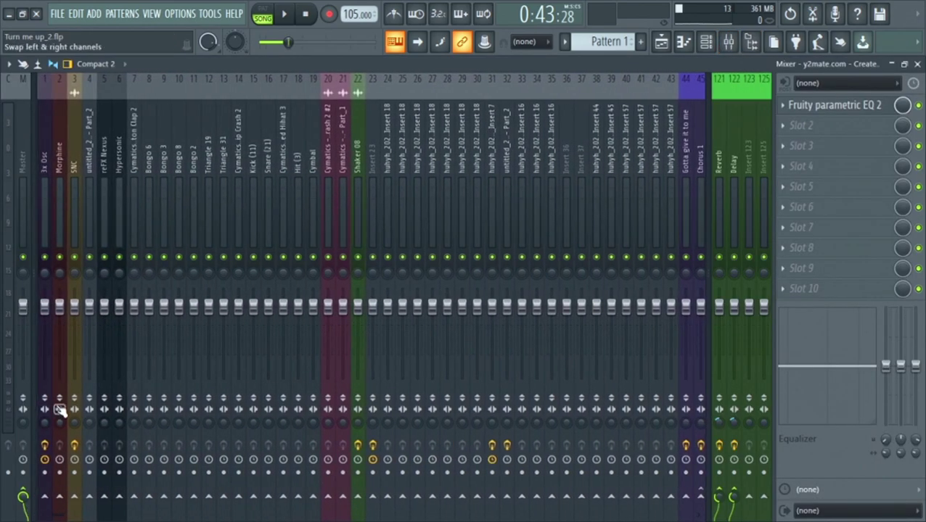
{"action": "left_click", "coordinate": [720, 259]}
{"action": "left_click_drag", "start_coordinate": [721, 261], "coordinate": [775, 261]}
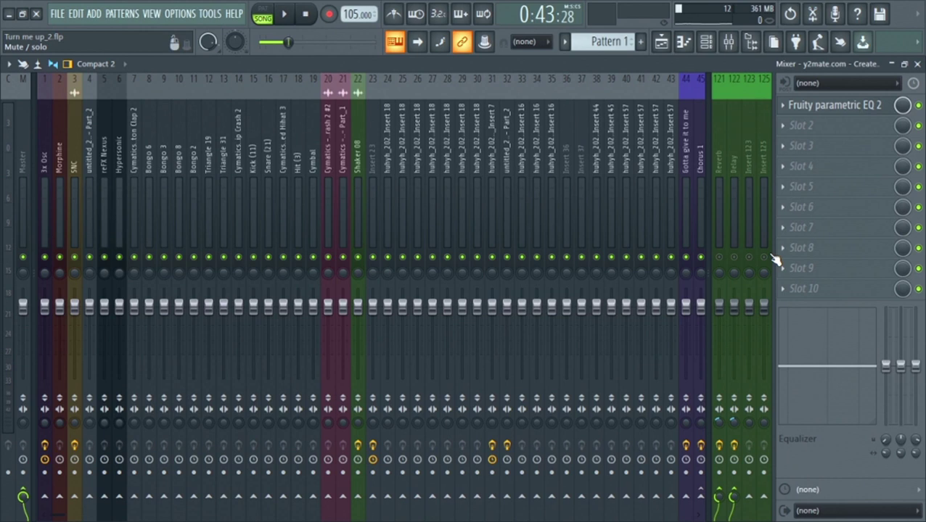
{"action": "key", "text": "space"}
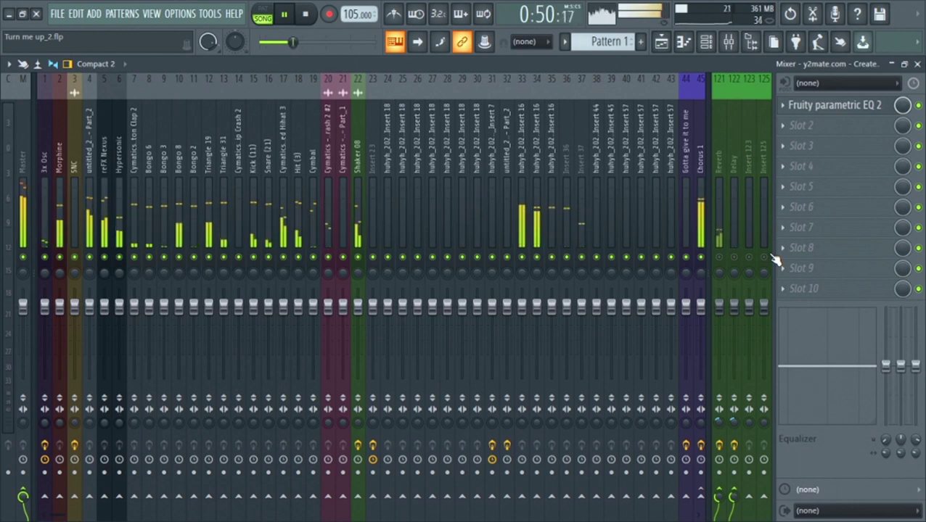
{"action": "key", "text": "space"}
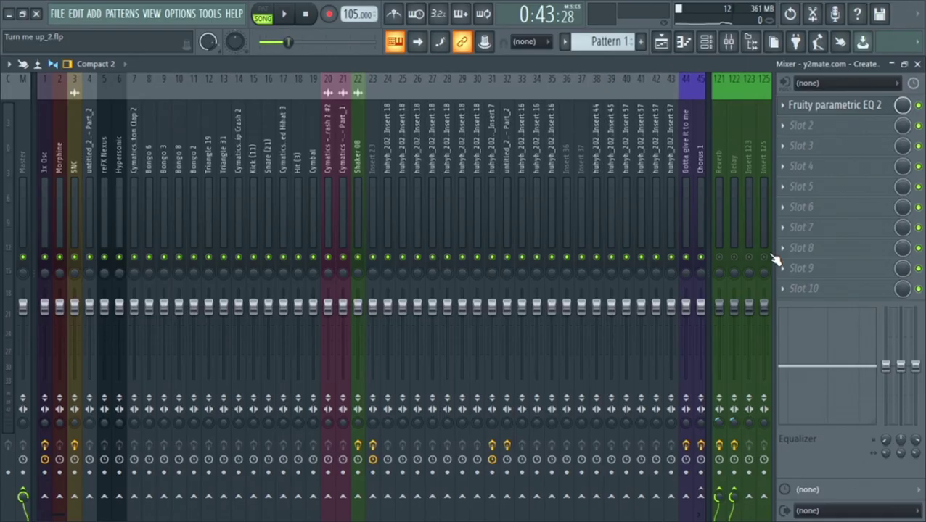
Load the mvMeter2 VU meter plugin onto the Master track
{"action": "left_click", "coordinate": [750, 42]}
{"action": "left_click_drag", "start_coordinate": [83, 266], "coordinate": [187, 156]}
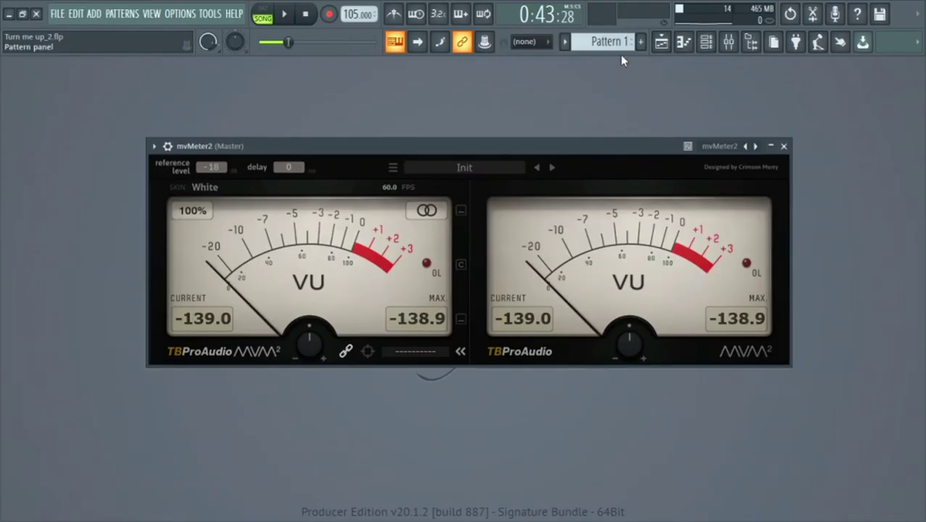
{"action": "left_click", "coordinate": [661, 41]}
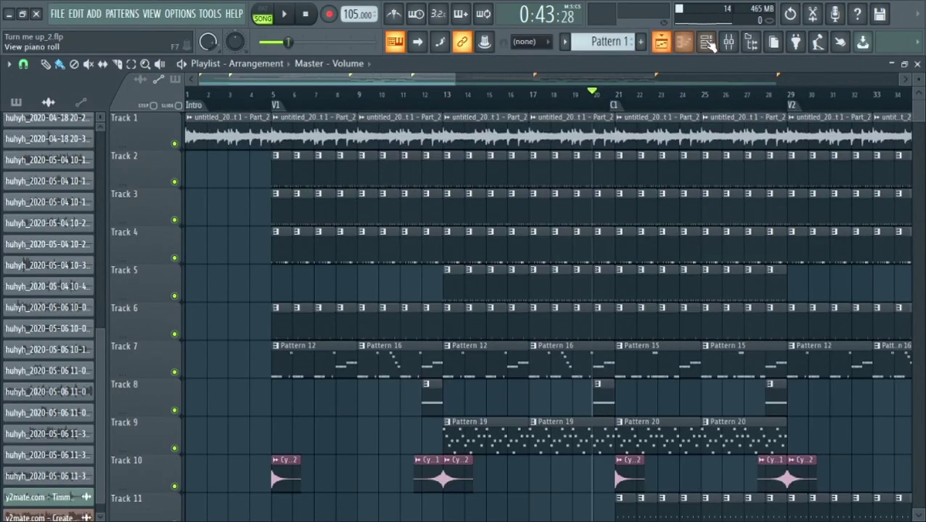
{"action": "left_click", "coordinate": [728, 42]}
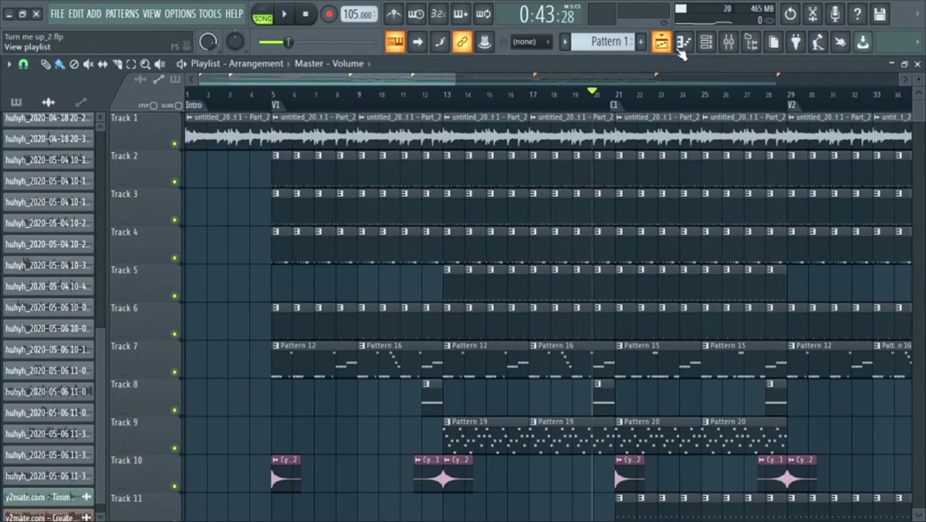
{"action": "left_click", "coordinate": [681, 44]}
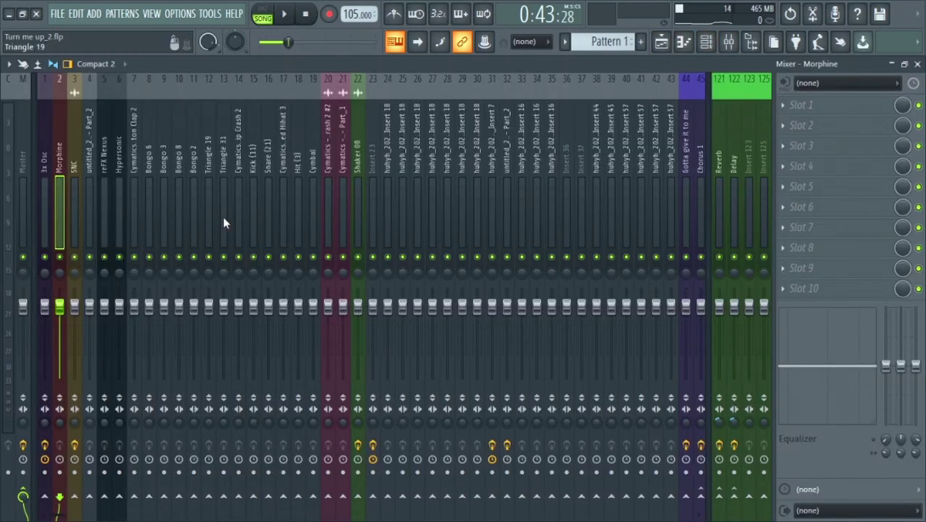
{"action": "left_click", "coordinate": [674, 45]}
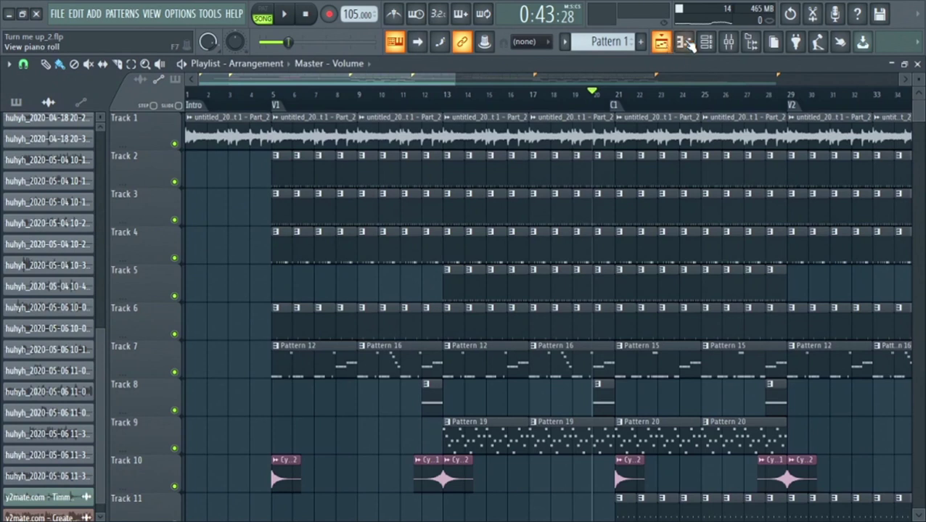
Set the volume of the first Channel rack channel, routed to mixer track 4, to 55% and copy that value
{"action": "left_click", "coordinate": [728, 42]}
{"action": "left_click", "coordinate": [705, 43]}
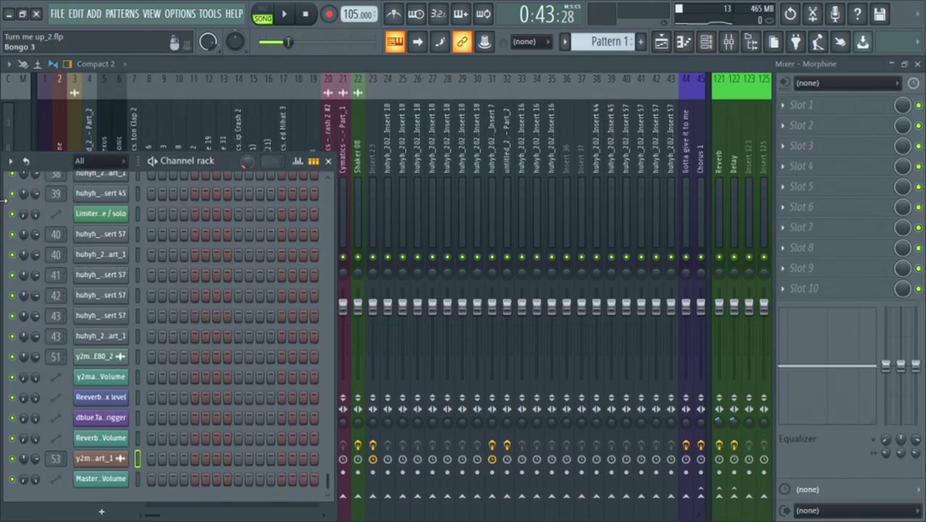
{"action": "left_click_drag", "start_coordinate": [224, 157], "coordinate": [468, 136]}
{"action": "scroll", "coordinate": [463, 265], "scroll_direction": "up", "scroll_amount": 10}
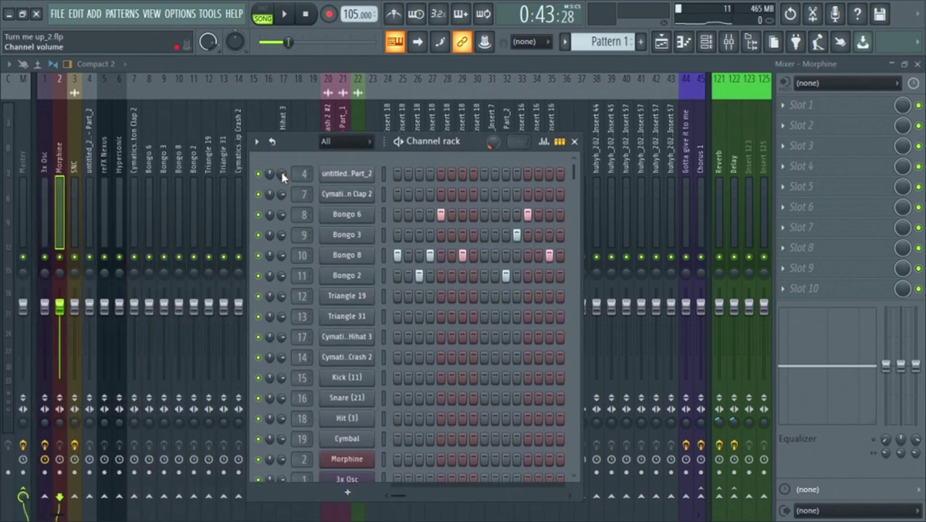
{"action": "left_click_drag", "start_coordinate": [281, 174], "coordinate": [280, 189]}
{"action": "right_click", "coordinate": [283, 175]}
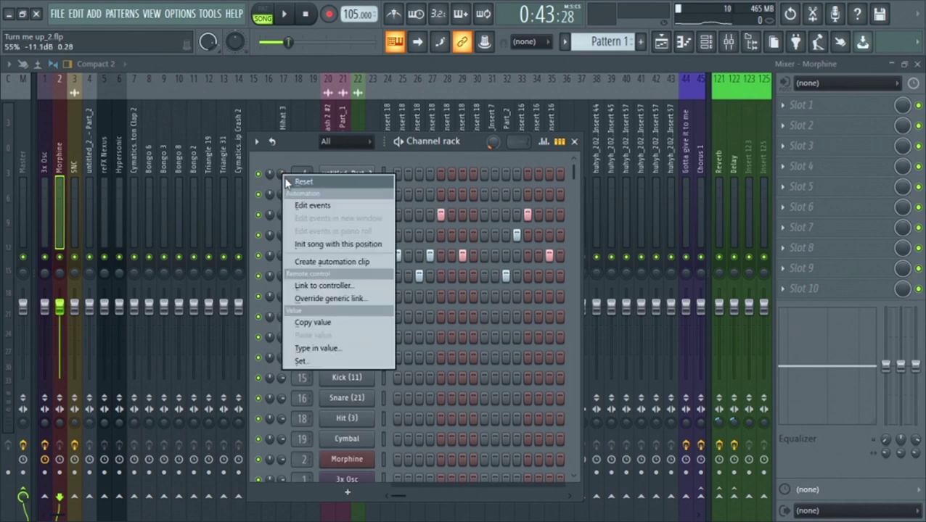
{"action": "left_click", "coordinate": [324, 322]}
Apply the copied 55% volume to the remaining channels in the Channel rack and close the rack
{"action": "right_click", "coordinate": [288, 198]}
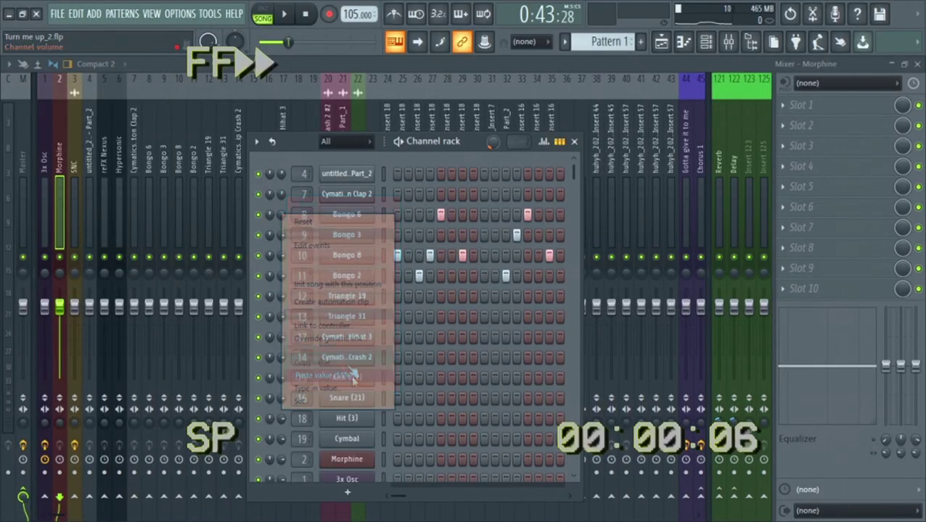
{"action": "right_click", "coordinate": [286, 280]}
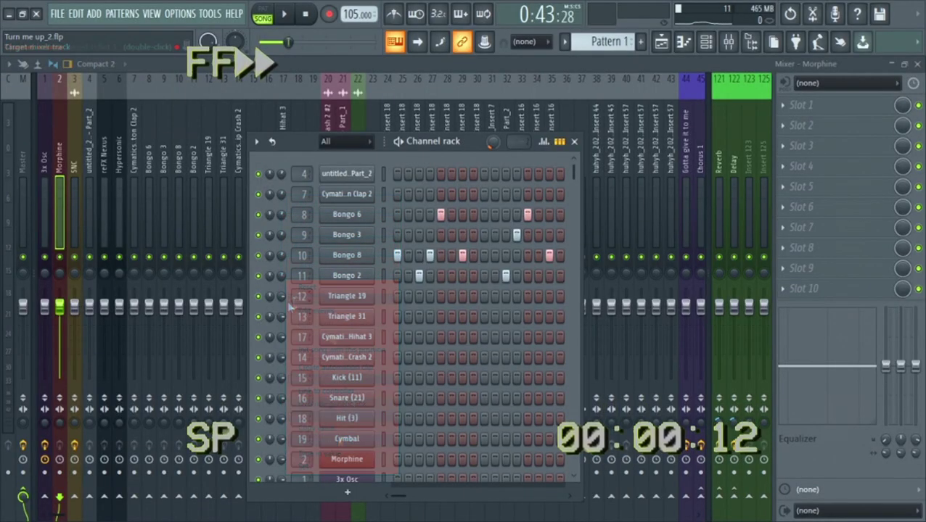
{"action": "right_click", "coordinate": [283, 316]}
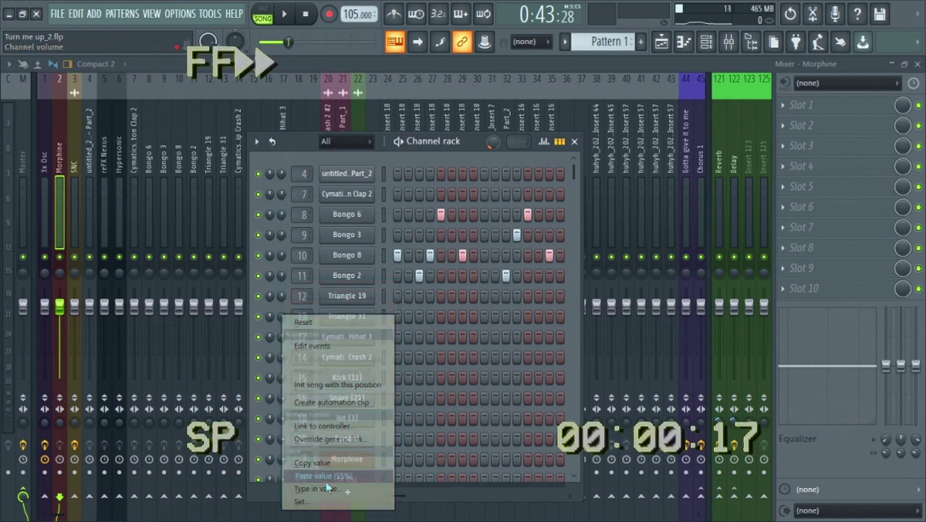
{"action": "scroll", "coordinate": [296, 268], "scroll_direction": "down", "scroll_amount": 5}
{"action": "left_click_drag", "start_coordinate": [281, 251], "coordinate": [394, 451]}
{"action": "key", "text": "F6"}
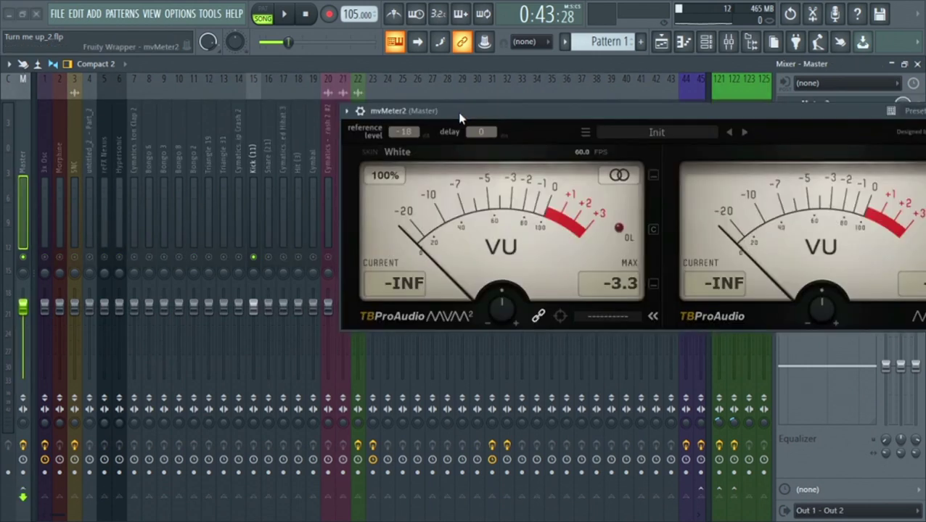
Reposition the mvMeter2 window to check the kick and Morphine levels against the mixer faders, and close the meter
{"action": "mouse_move", "coordinate": [459, 118]}
{"action": "left_mouse_down"}
{"action": "mouse_move", "coordinate": [382, 275]}
{"action": "mouse_move", "coordinate": [496, 128]}
{"action": "mouse_move", "coordinate": [462, 119]}
{"action": "left_mouse_up"}
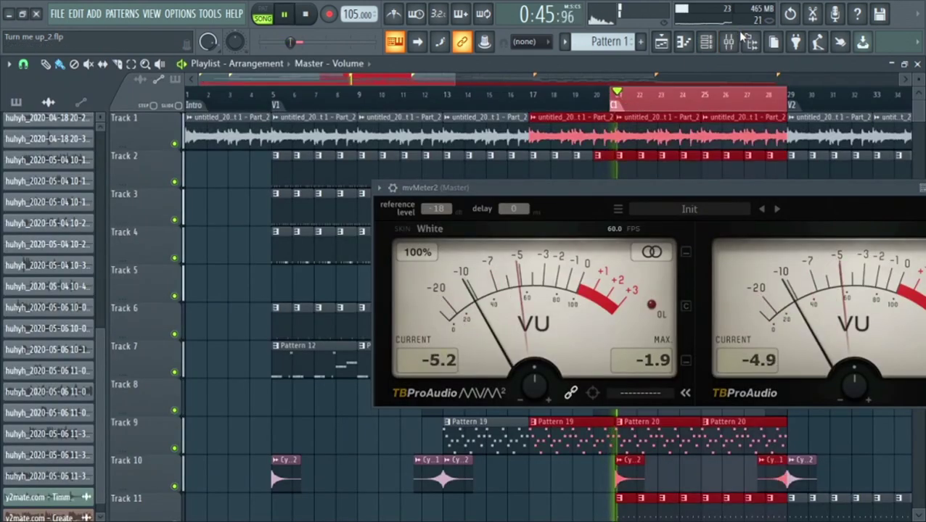
{"action": "left_click", "coordinate": [706, 42]}
{"action": "left_click_drag", "start_coordinate": [586, 192], "coordinate": [584, 92]}
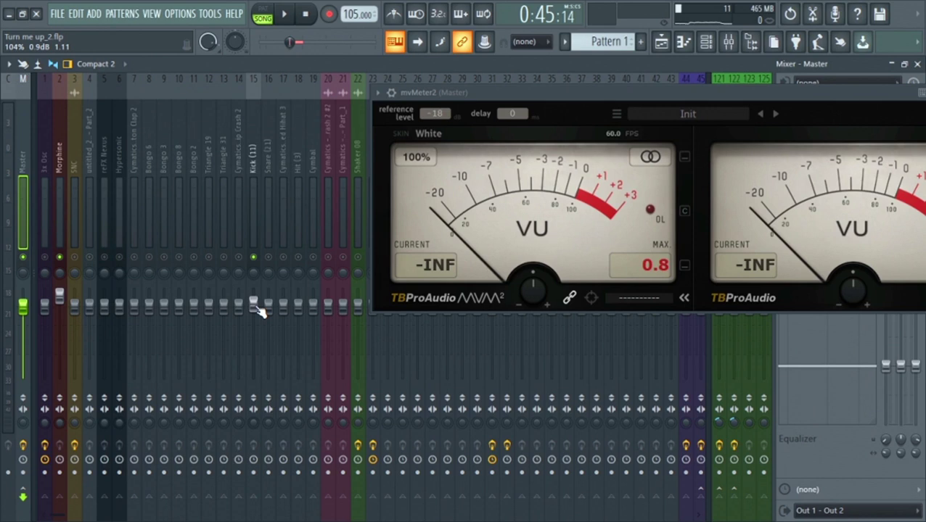
{"action": "left_click_drag", "start_coordinate": [709, 92], "coordinate": [509, 111]}
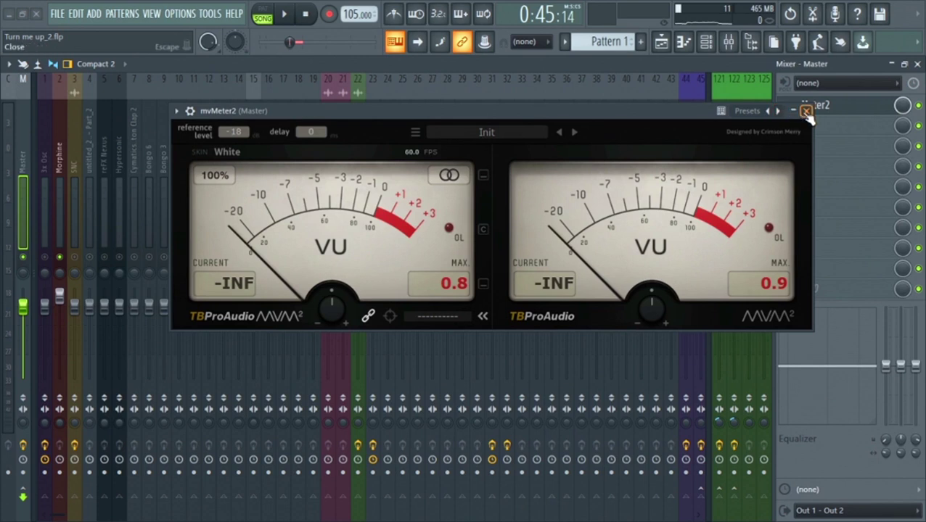
{"action": "left_click", "coordinate": [806, 111]}
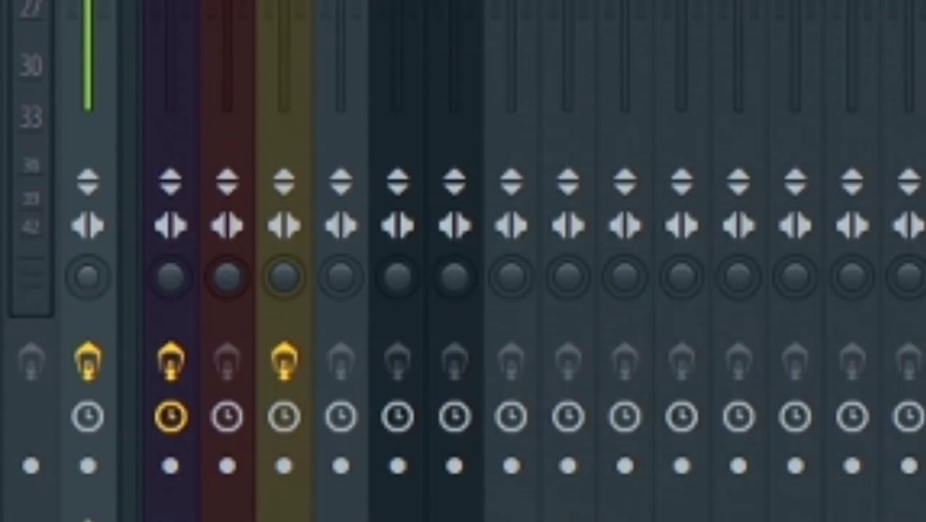
Merge the Master track towards mono with its stereo separation control and play the song
{"action": "left_click_drag", "start_coordinate": [22, 422], "coordinate": [22, 415]}
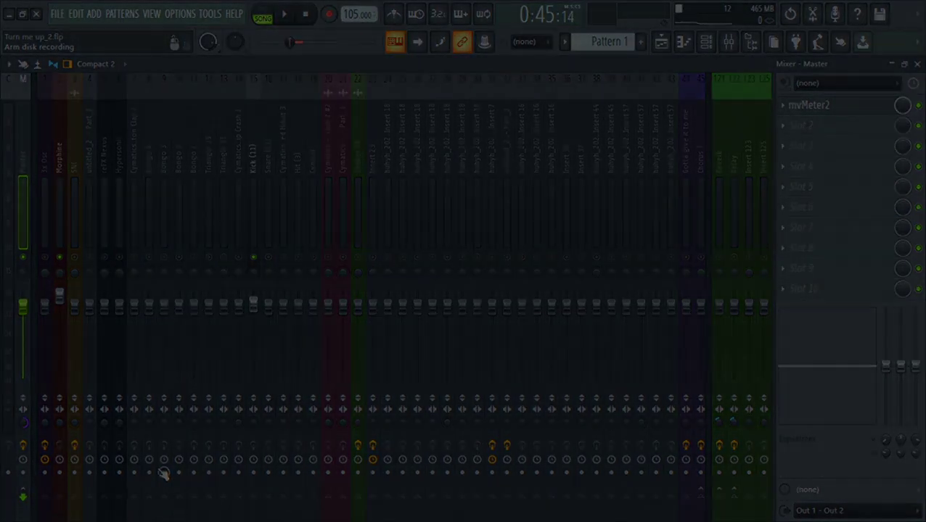
{"action": "key", "text": "space"}
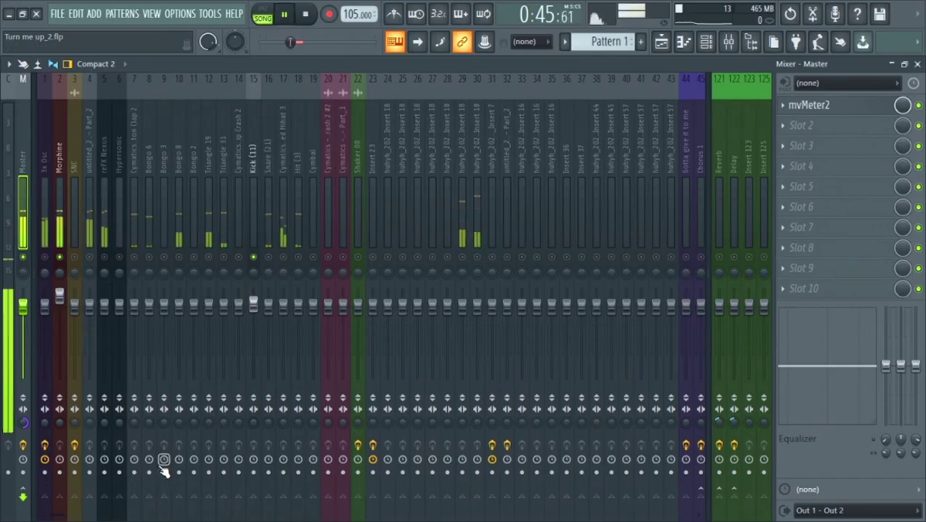
Unmute the Snare (21), Hihat 3 and Hit (3) tracks and balance them by raising the snare and lowering the hi-hat and hit
{"action": "left_click", "coordinate": [269, 259]}
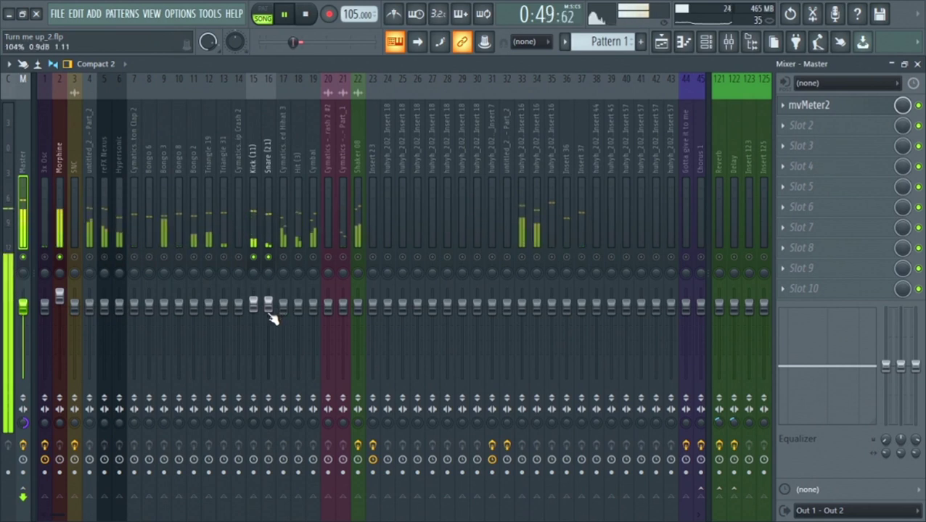
{"action": "left_click_drag", "start_coordinate": [273, 320], "coordinate": [287, 315]}
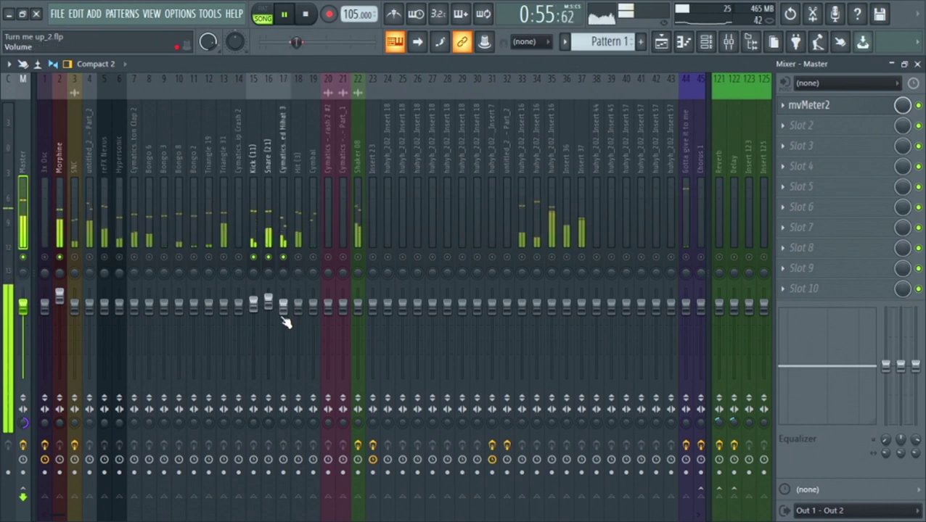
{"action": "scroll", "coordinate": [287, 323], "scroll_direction": "down", "scroll_amount": 3}
{"action": "scroll", "coordinate": [286, 323], "scroll_direction": "up", "scroll_amount": 1}
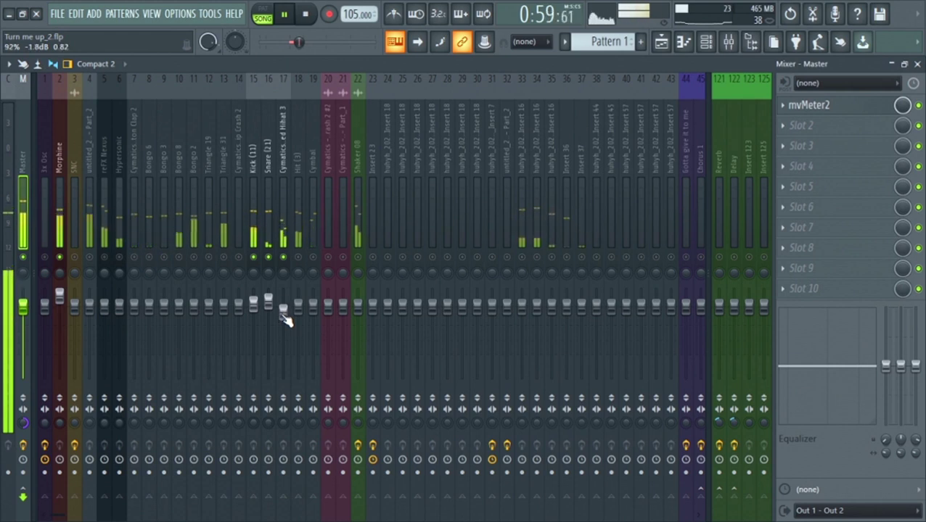
{"action": "left_click", "coordinate": [299, 259]}
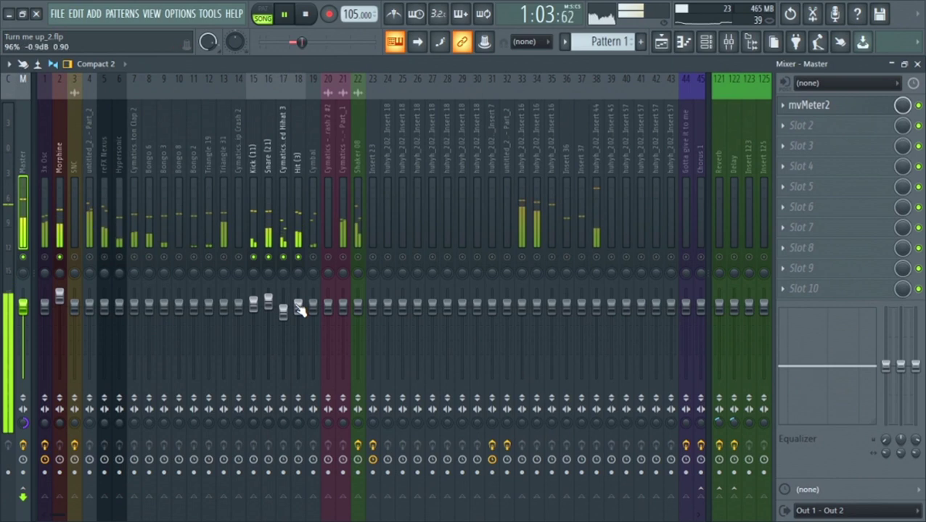
{"action": "scroll", "coordinate": [298, 310], "scroll_direction": "down", "scroll_amount": 4}
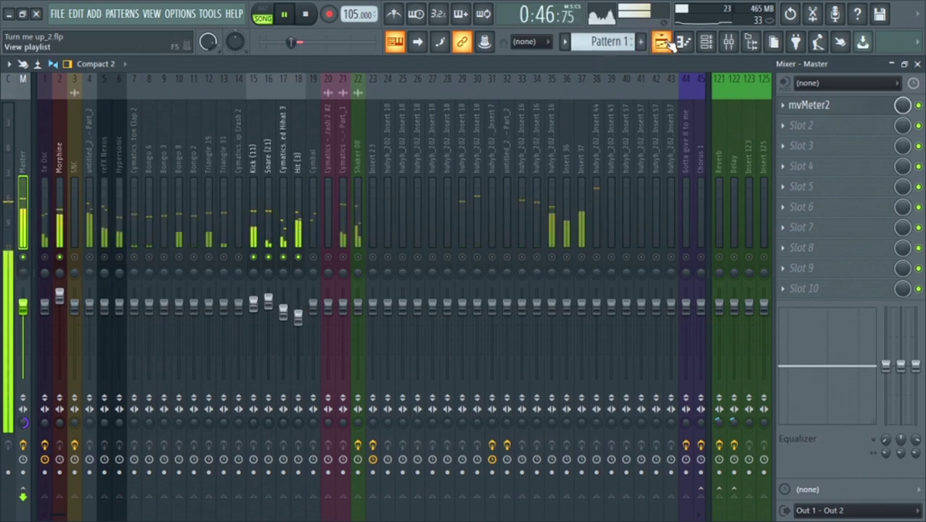
Tighten the playlist's loop selection so it starts exactly at the C1 marker on bar 21 and ends at bar 29
{"action": "left_click", "coordinate": [661, 42]}
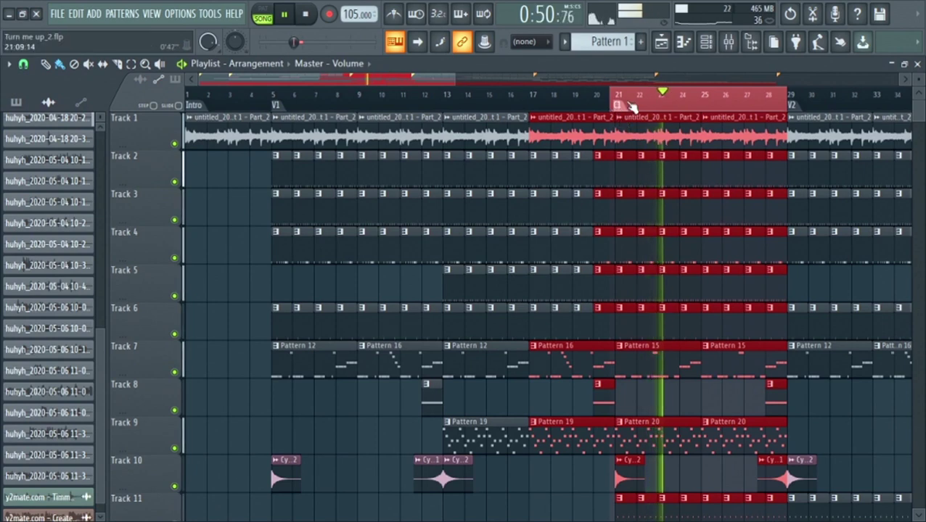
{"action": "scroll", "coordinate": [461, 88], "scroll_direction": "up", "scroll_amount": 4}
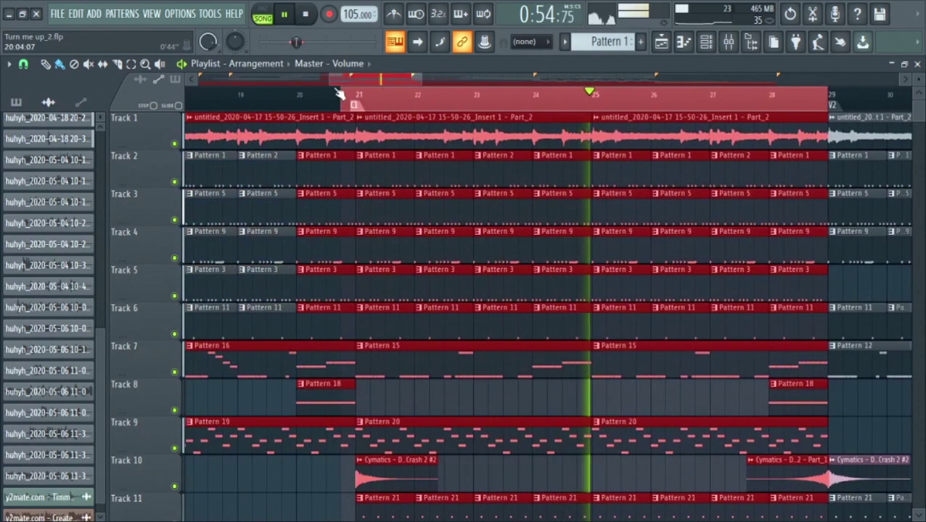
{"action": "scroll", "coordinate": [342, 82], "scroll_direction": "up", "scroll_amount": 4}
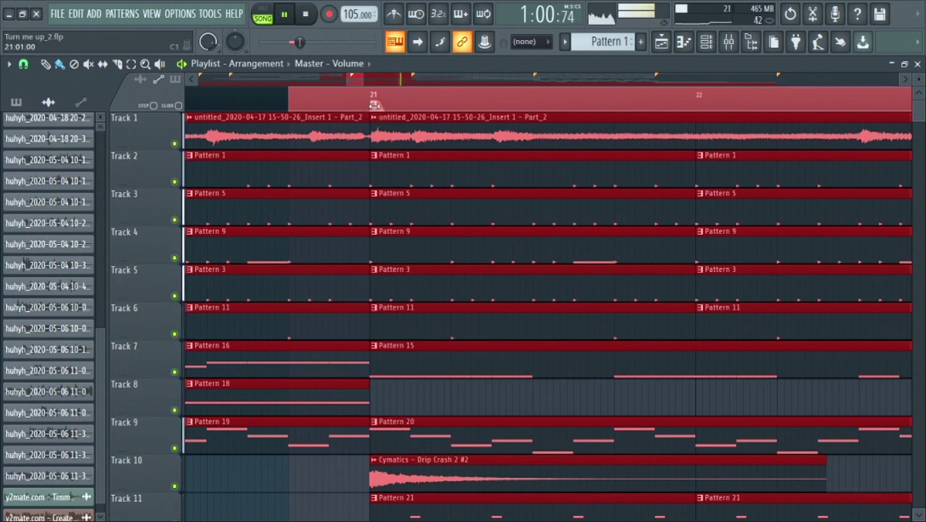
{"action": "left_click_drag", "start_coordinate": [411, 78], "coordinate": [462, 87]}
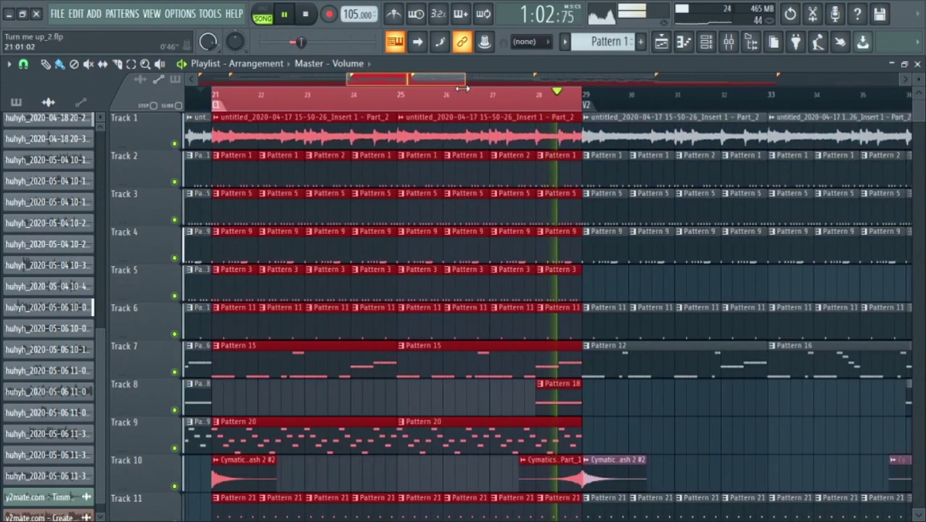
Unmute the Cymbal track in the mixer and lower its volume slightly below the default level
{"action": "left_click", "coordinate": [728, 41]}
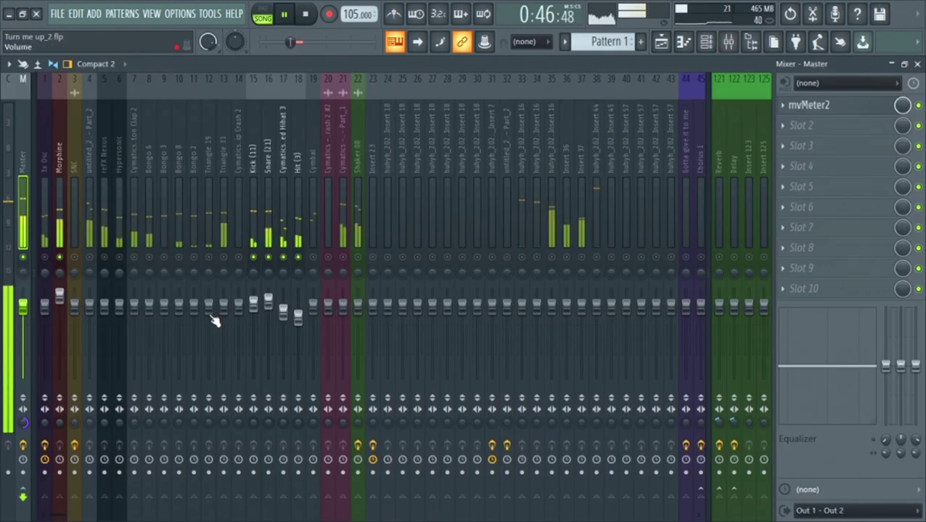
{"action": "left_click_drag", "start_coordinate": [320, 305], "coordinate": [323, 312]}
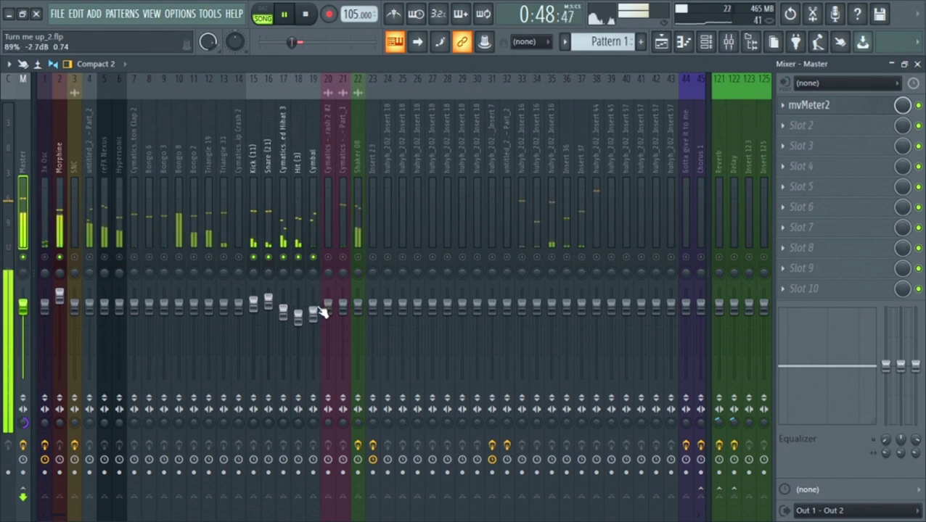
{"action": "scroll", "coordinate": [323, 312], "scroll_direction": "up", "scroll_amount": 3}
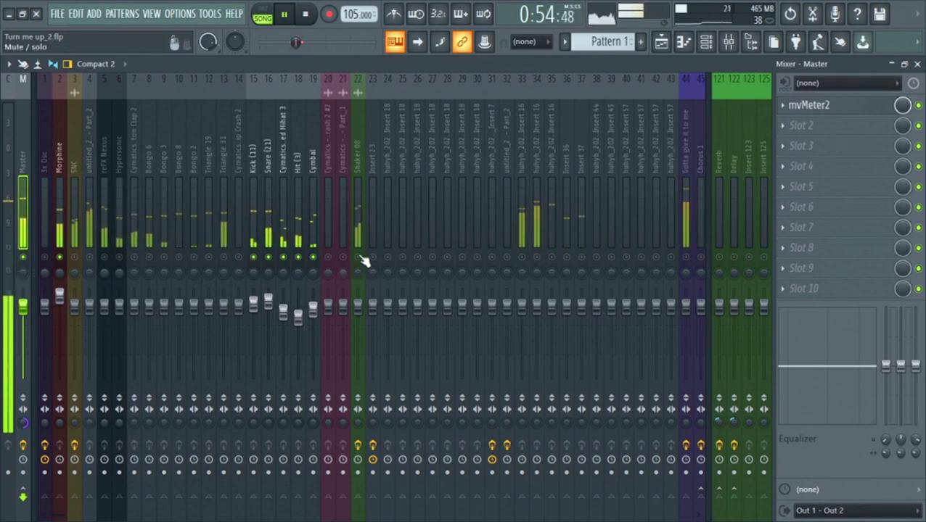
Unmute the Shaker 08 track in the mixer and lower its volume to roughly -10 dB
{"action": "scroll", "coordinate": [358, 311], "scroll_direction": "down", "scroll_amount": 3}
{"action": "scroll", "coordinate": [358, 311], "scroll_direction": "down", "scroll_amount": 4}
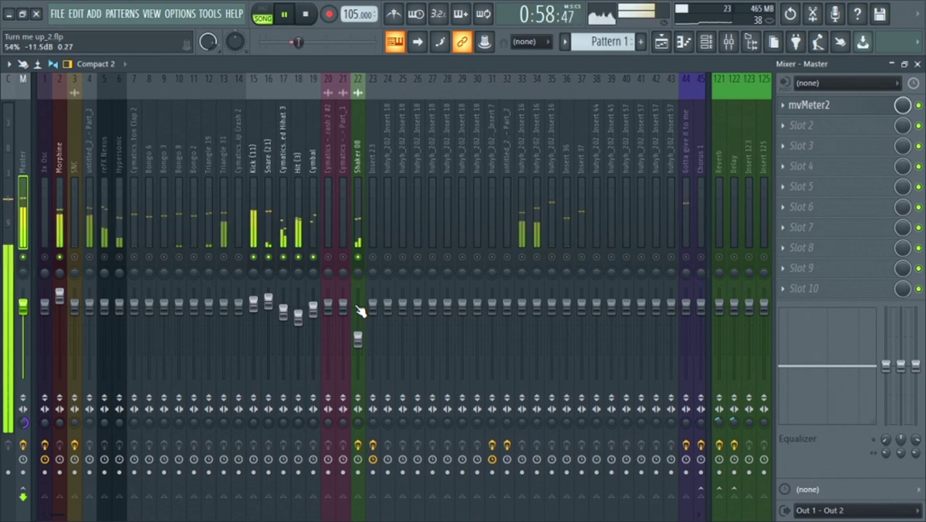
{"action": "scroll", "coordinate": [358, 311], "scroll_direction": "up", "scroll_amount": 2}
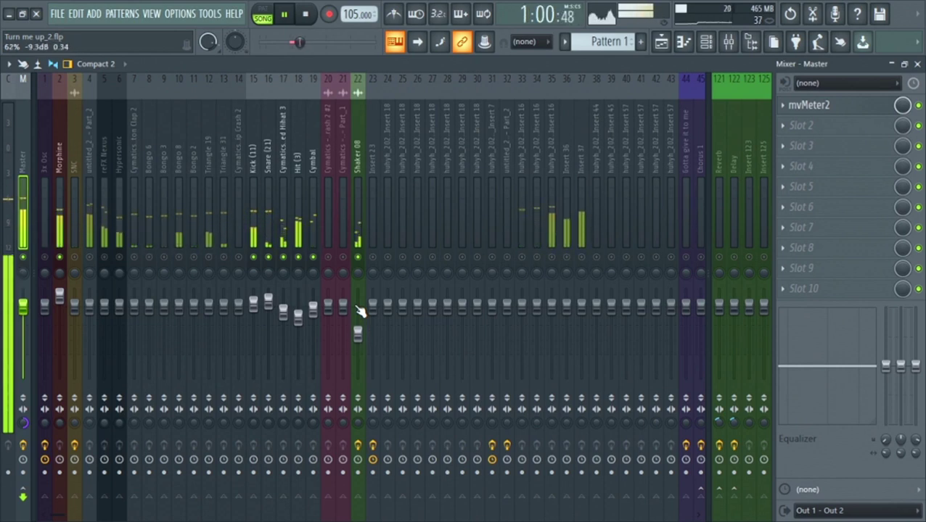
{"action": "scroll", "coordinate": [359, 310], "scroll_direction": "down", "scroll_amount": 1}
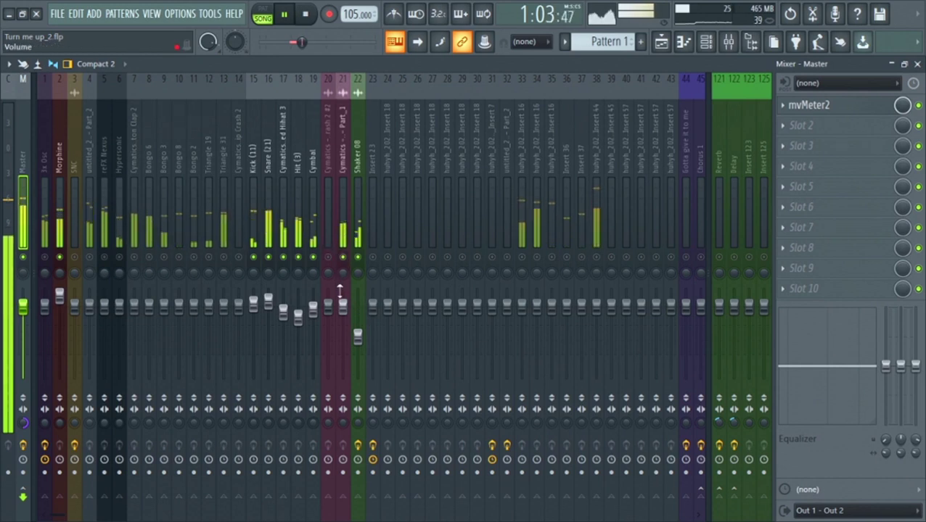
Unmute the two Cymatics effect tracks (20 and 21) and lower both, setting track 21 to about -5.4 dB
{"action": "scroll", "coordinate": [345, 313], "scroll_direction": "down", "scroll_amount": 4}
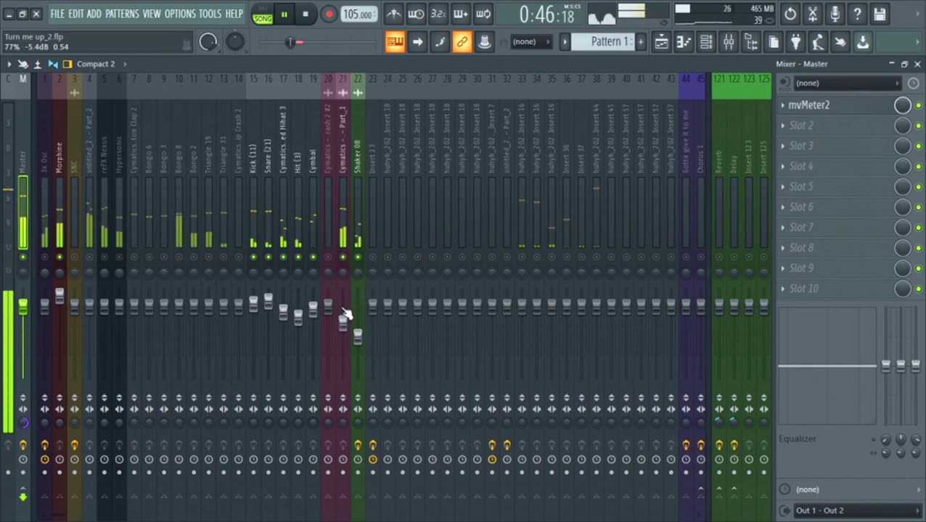
{"action": "scroll", "coordinate": [332, 307], "scroll_direction": "down", "scroll_amount": 2}
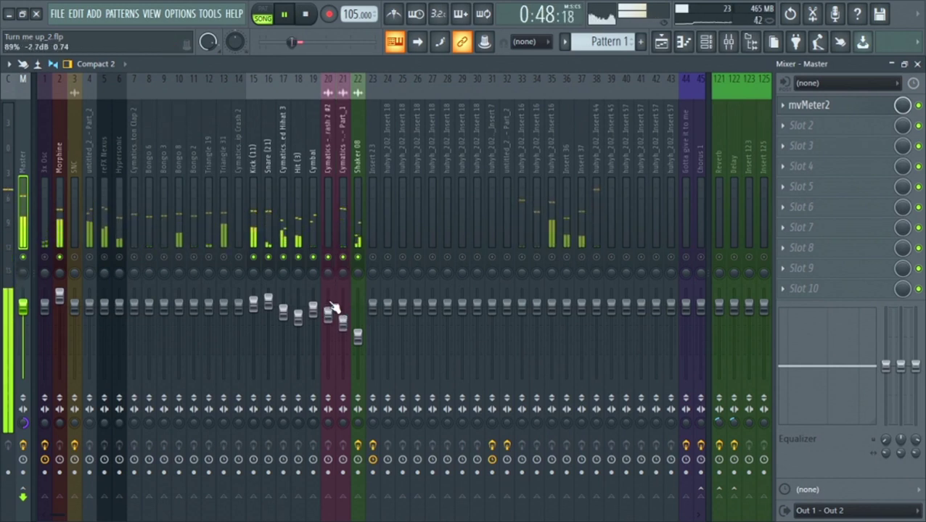
{"action": "scroll", "coordinate": [332, 309], "scroll_direction": "down", "scroll_amount": 2}
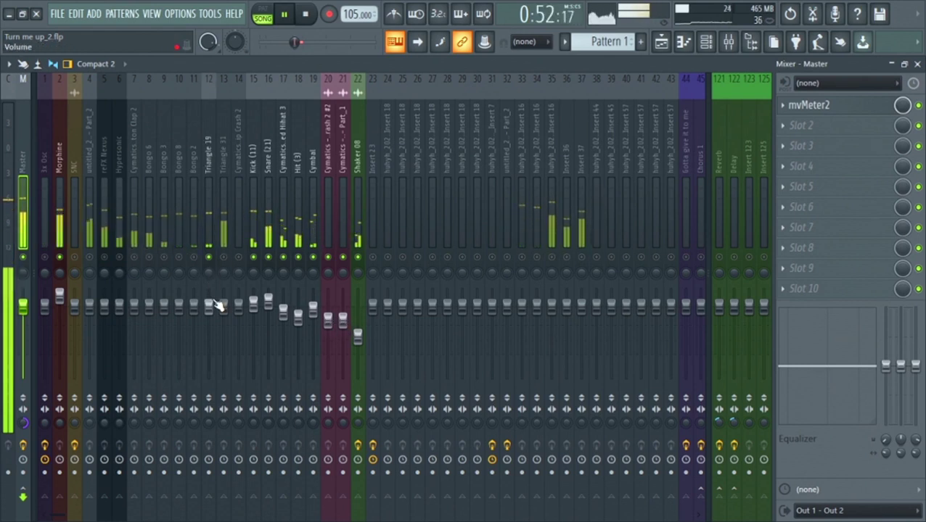
Unmute Triangle 19, Triangle 31, Bongo 8 and Bongo 2, lowering the triangles to about -5.4 dB and the bongos slightly
{"action": "left_click_drag", "start_coordinate": [209, 306], "coordinate": [227, 325]}
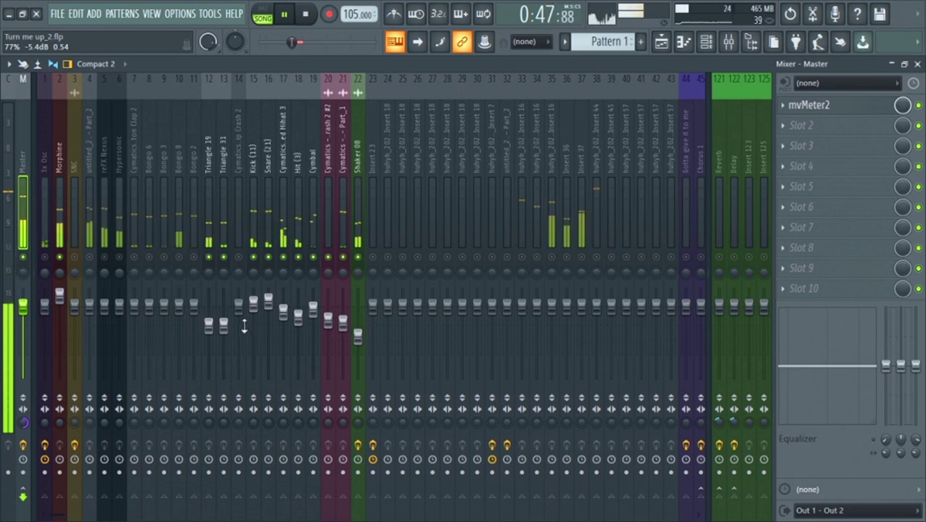
{"action": "left_click", "coordinate": [193, 258]}
{"action": "left_click", "coordinate": [177, 257]}
{"action": "mouse_move", "coordinate": [194, 306]}
{"action": "left_mouse_down"}
{"action": "mouse_move", "coordinate": [203, 320]}
{"action": "mouse_move", "coordinate": [182, 312]}
{"action": "mouse_move", "coordinate": [197, 321]}
{"action": "left_mouse_up"}
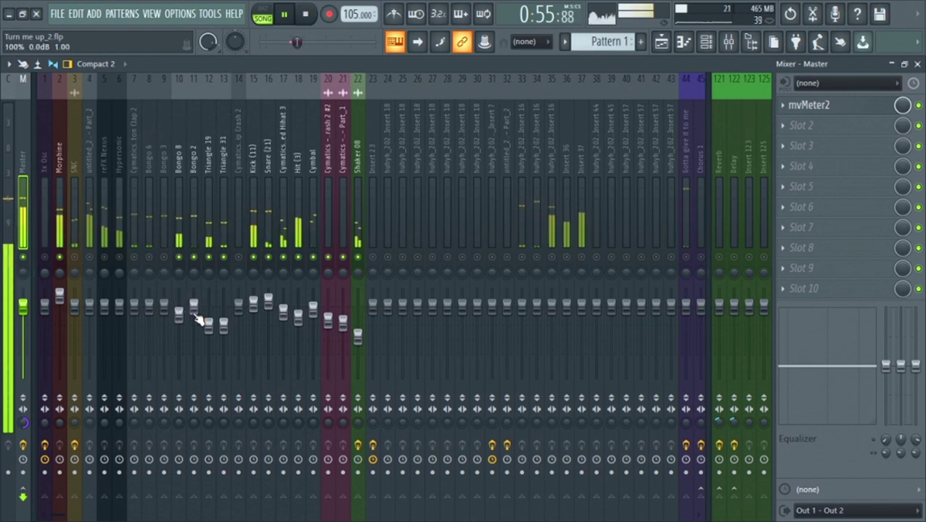
Unmute the Bongo 3, Bongo 6 and Clap 2 tracks and balance them by lowering both bongos and raising the clap slightly
{"action": "left_click", "coordinate": [169, 263]}
{"action": "left_click", "coordinate": [150, 259]}
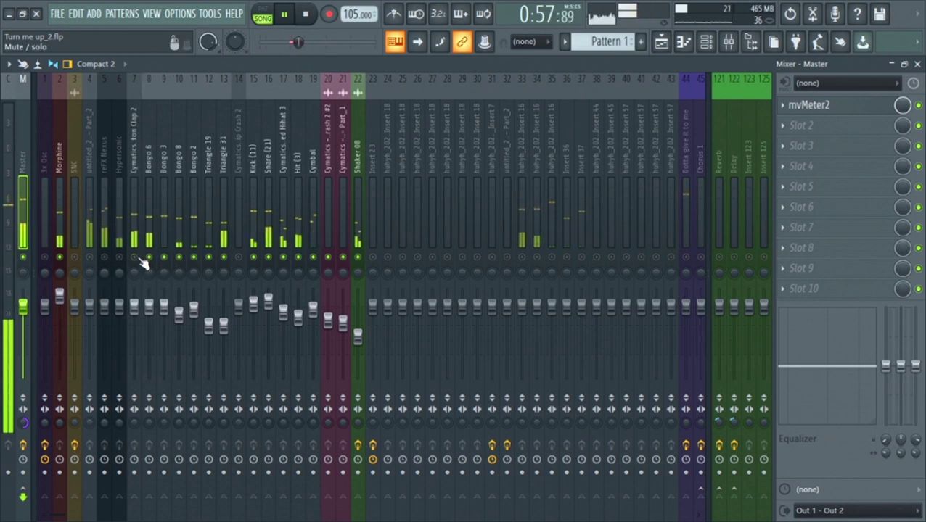
{"action": "left_click", "coordinate": [136, 259]}
{"action": "left_click_drag", "start_coordinate": [150, 317], "coordinate": [188, 317]}
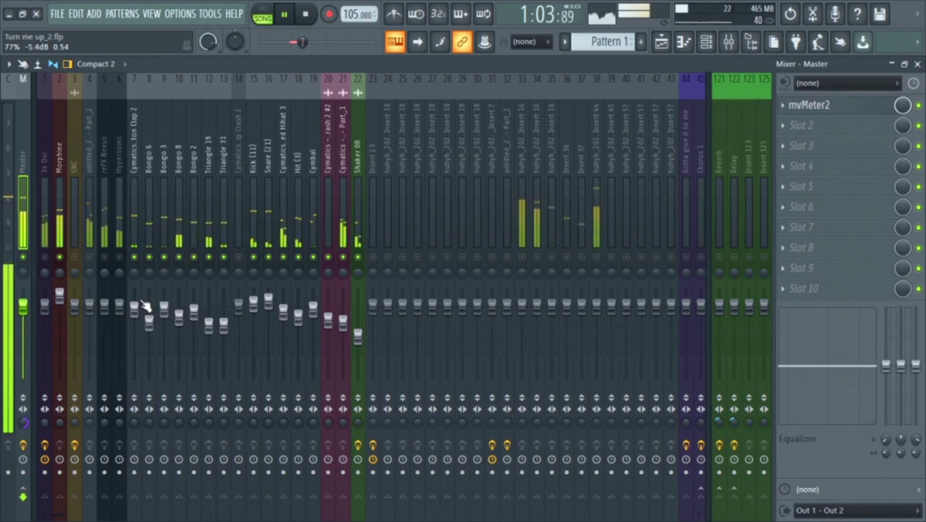
{"action": "scroll", "coordinate": [134, 310], "scroll_direction": "up", "scroll_amount": 3}
{"action": "scroll", "coordinate": [137, 314], "scroll_direction": "down", "scroll_amount": 3}
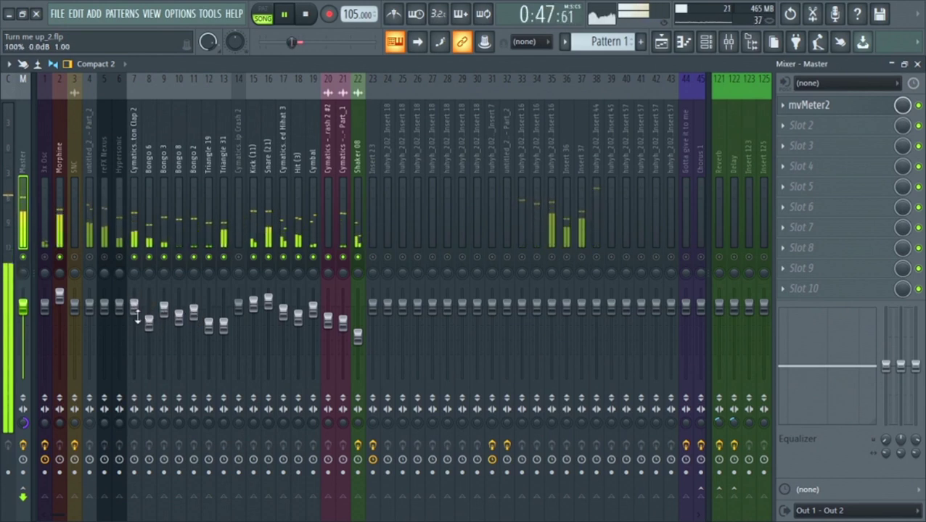
{"action": "scroll", "coordinate": [148, 325], "scroll_direction": "down", "scroll_amount": 3}
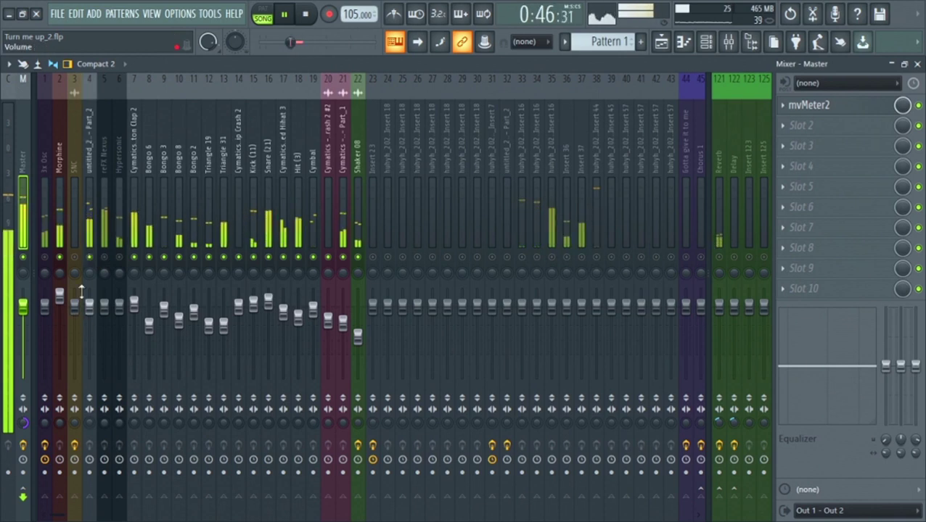
Lower the untitled Part_2 track to -3.6 dB, and unmute and balance the 3x Osc, SNC, refX Nexus and Hypersonic tracks
{"action": "left_click", "coordinate": [90, 341]}
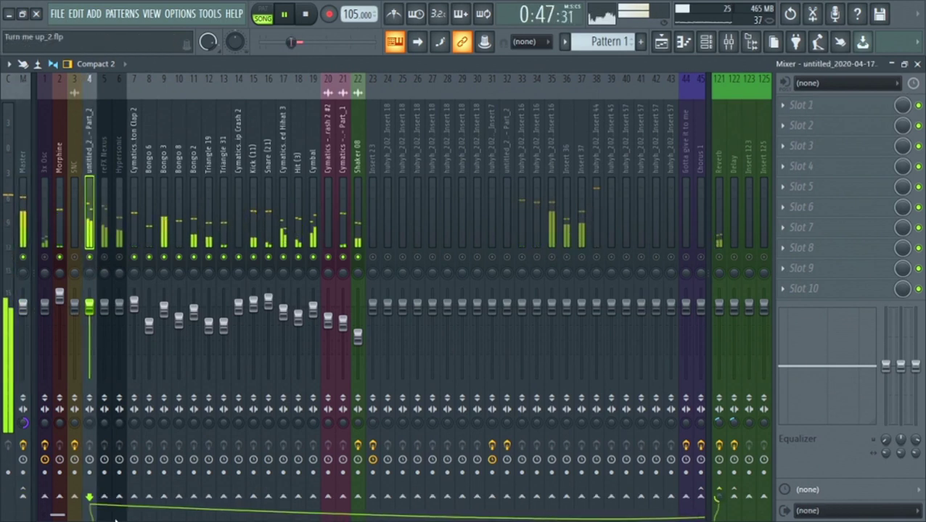
{"action": "left_click_drag", "start_coordinate": [114, 519], "coordinate": [290, 516]}
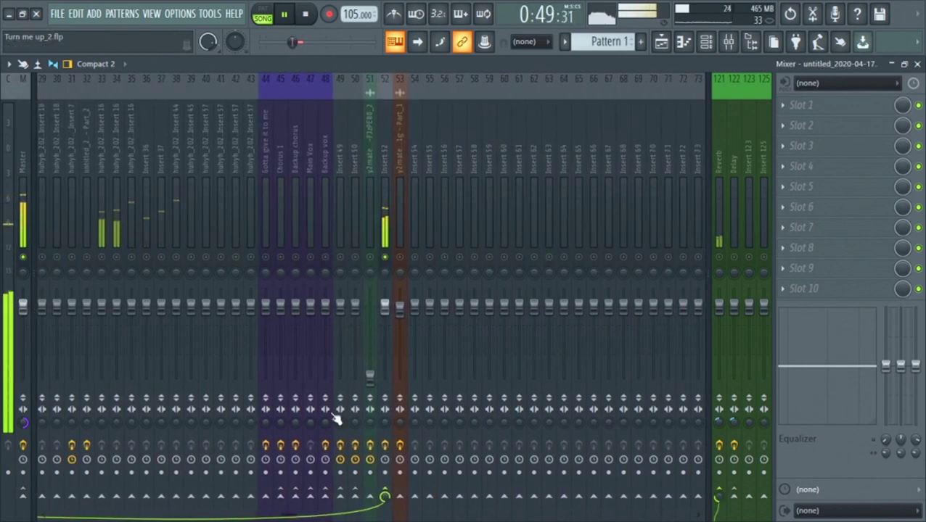
{"action": "left_click_drag", "start_coordinate": [289, 515], "coordinate": [50, 517]}
{"action": "scroll", "coordinate": [89, 306], "scroll_direction": "down", "scroll_amount": 3}
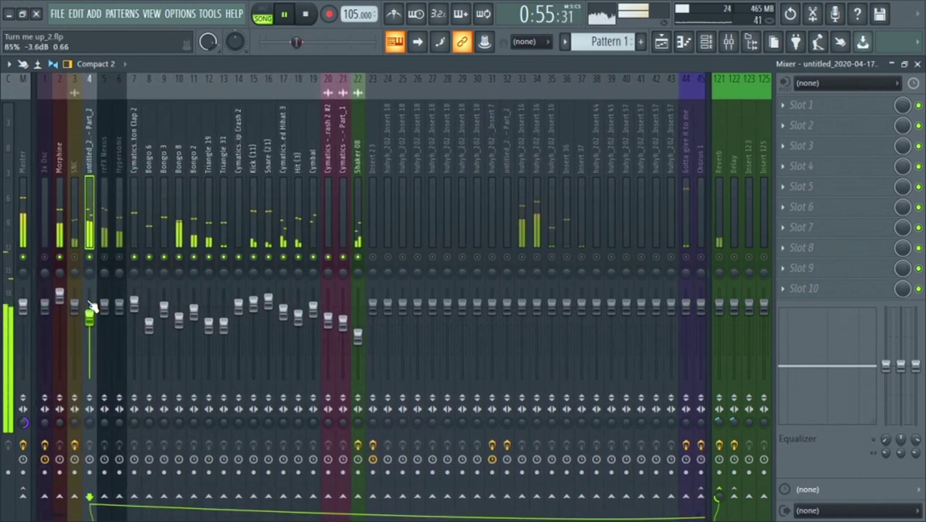
{"action": "scroll", "coordinate": [92, 308], "scroll_direction": "down", "scroll_amount": 2}
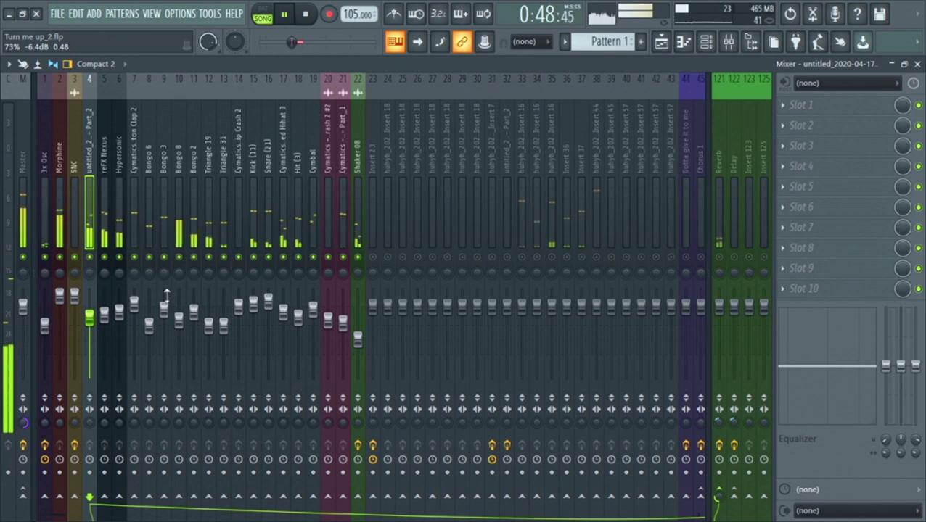
Clear the playlist's loop selection, continue playback from bar 28 and return to the mixer
{"action": "left_click", "coordinate": [661, 41]}
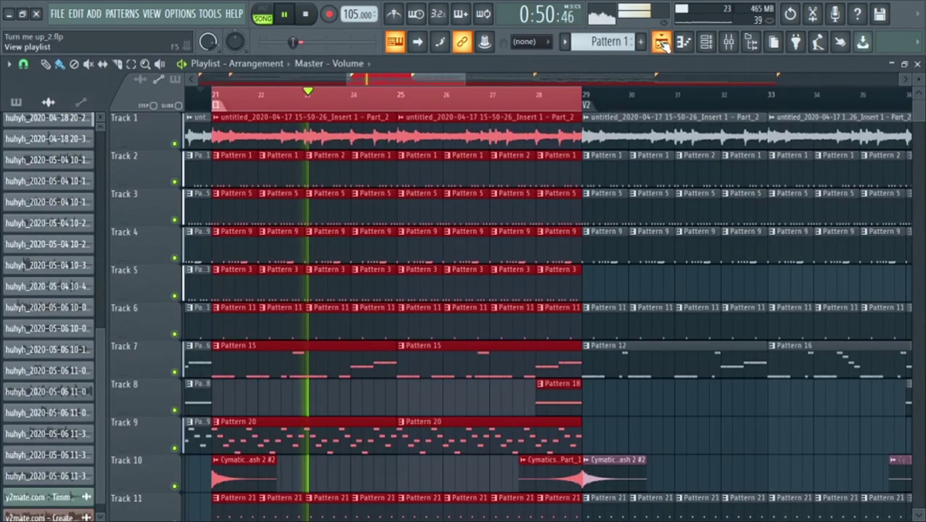
{"action": "left_click", "coordinate": [541, 95]}
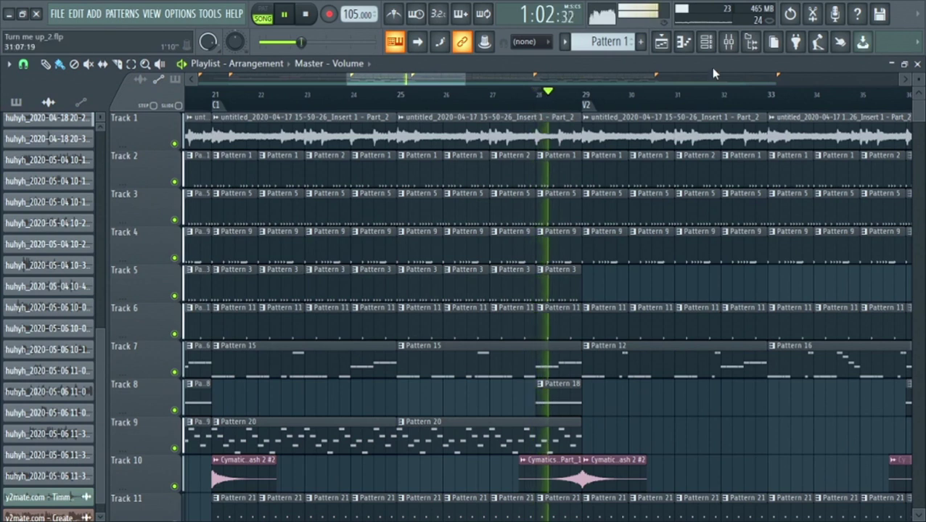
{"action": "left_click", "coordinate": [728, 42]}
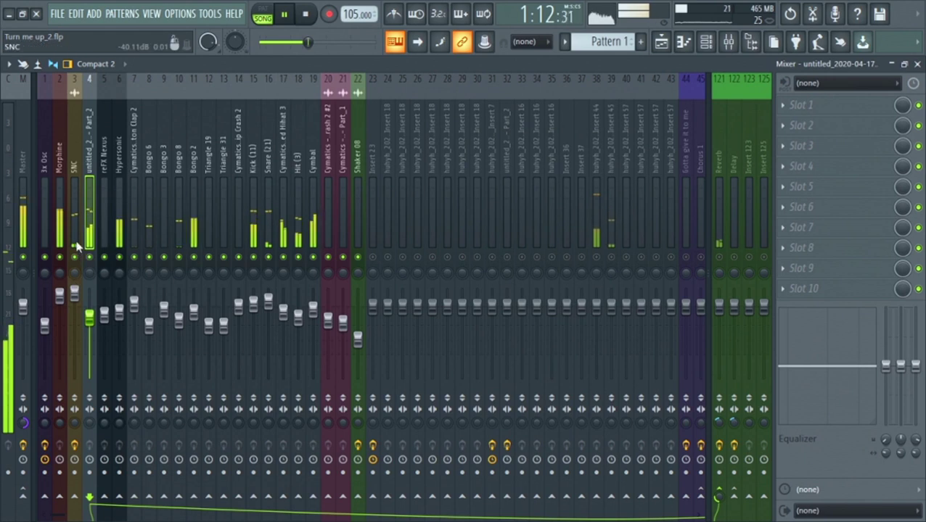
{"action": "left_click", "coordinate": [71, 305]}
{"action": "left_click", "coordinate": [817, 115]}
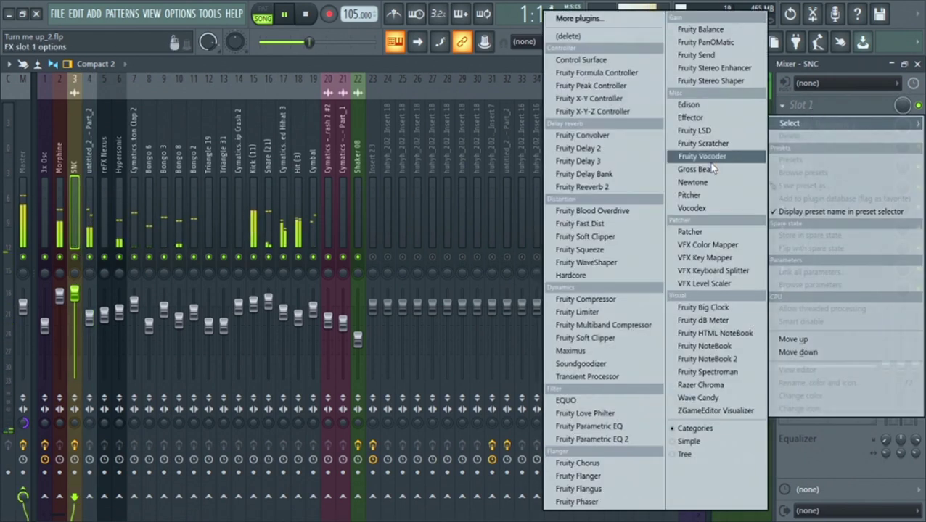
{"action": "key", "text": "Escape"}
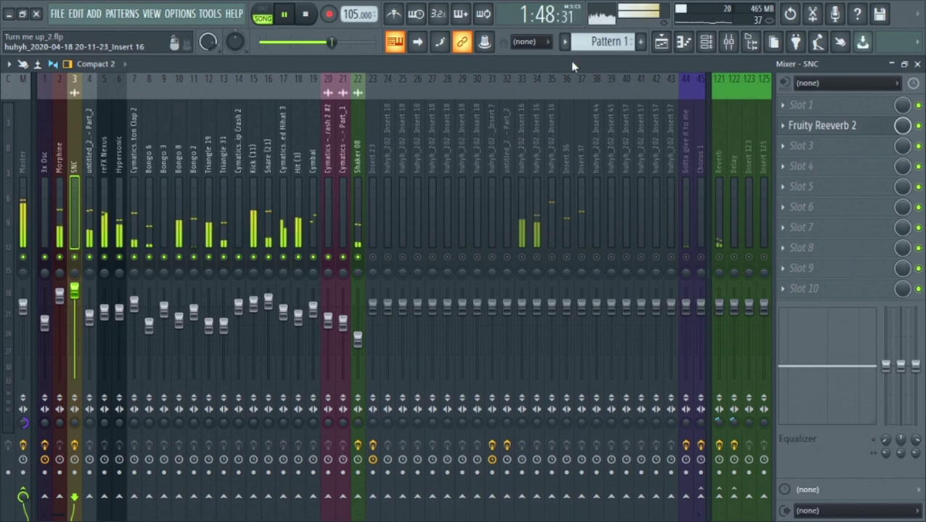
Restart playback from the V1 marker at bar 5 in the playlist and return to the mixer
{"action": "left_click", "coordinate": [664, 45]}
{"action": "key", "text": "space"}
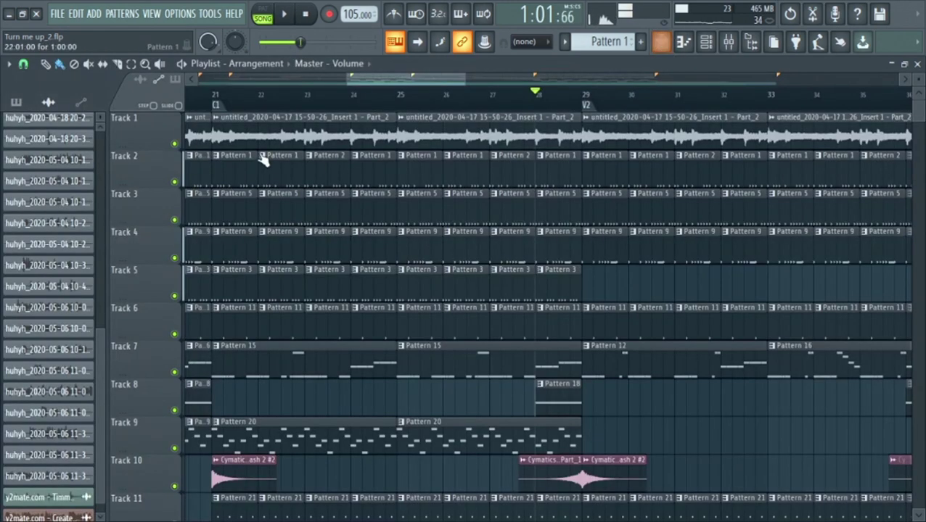
{"action": "left_click_drag", "start_coordinate": [373, 81], "coordinate": [227, 81]}
{"action": "left_click", "coordinate": [371, 100]}
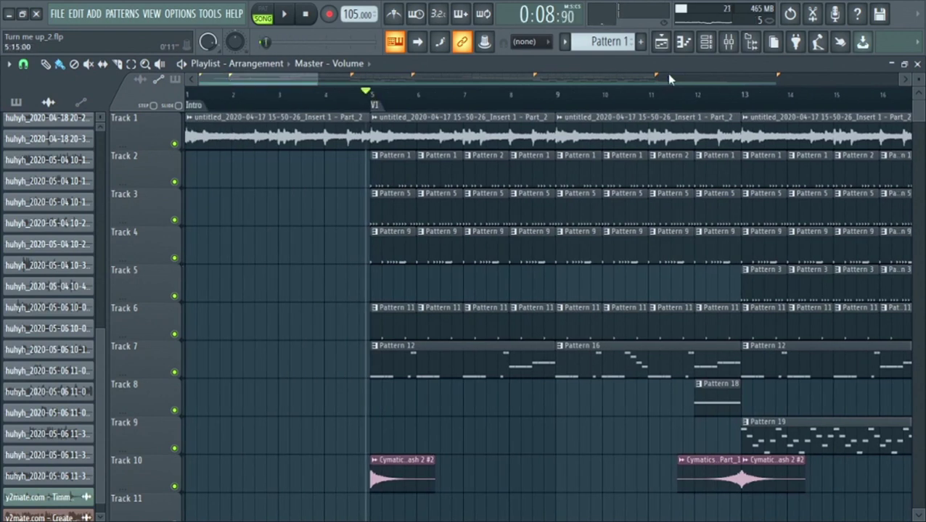
{"action": "key", "text": "space"}
{"action": "left_click", "coordinate": [705, 41]}
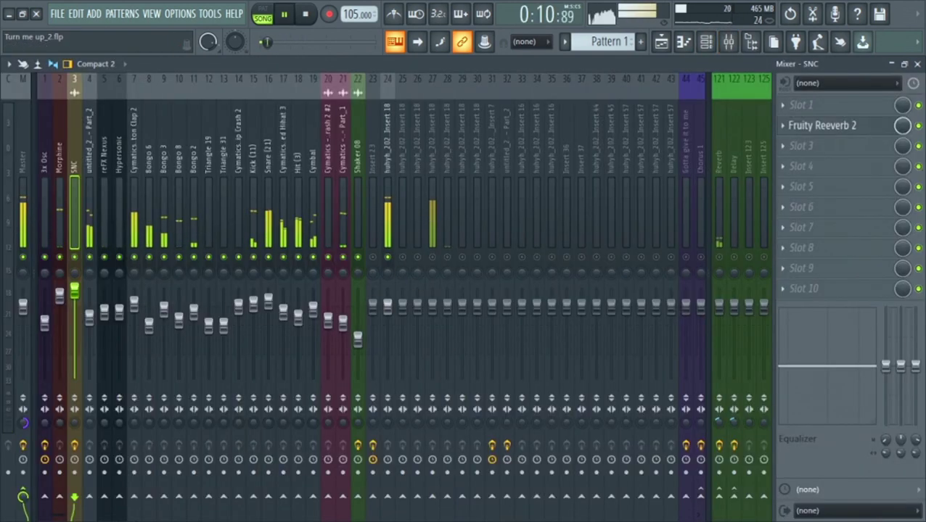
Lower vocal track 24 to -2.7 dB, and unmute track 27 with its Backup vox bus, setting track 27 to -13.7 dB
{"action": "left_click_drag", "start_coordinate": [56, 516], "coordinate": [137, 516]}
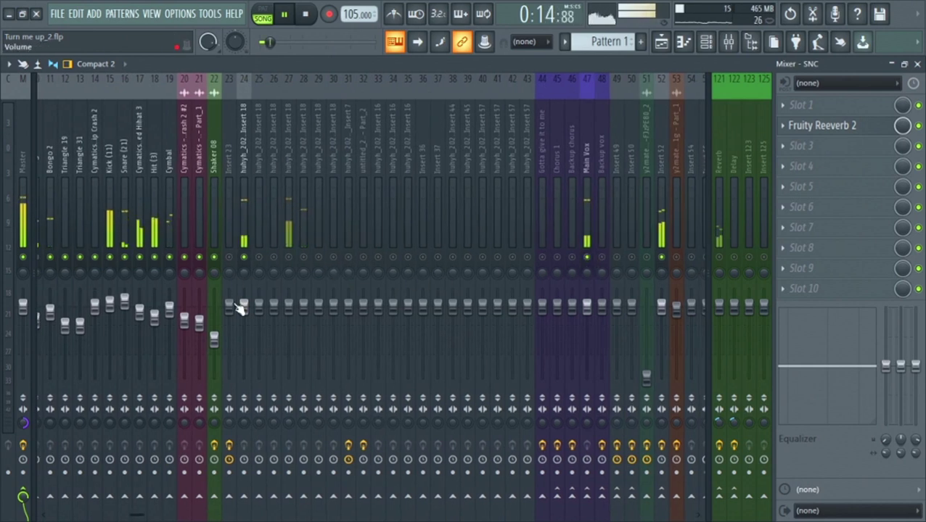
{"action": "left_click_drag", "start_coordinate": [241, 321], "coordinate": [248, 325]}
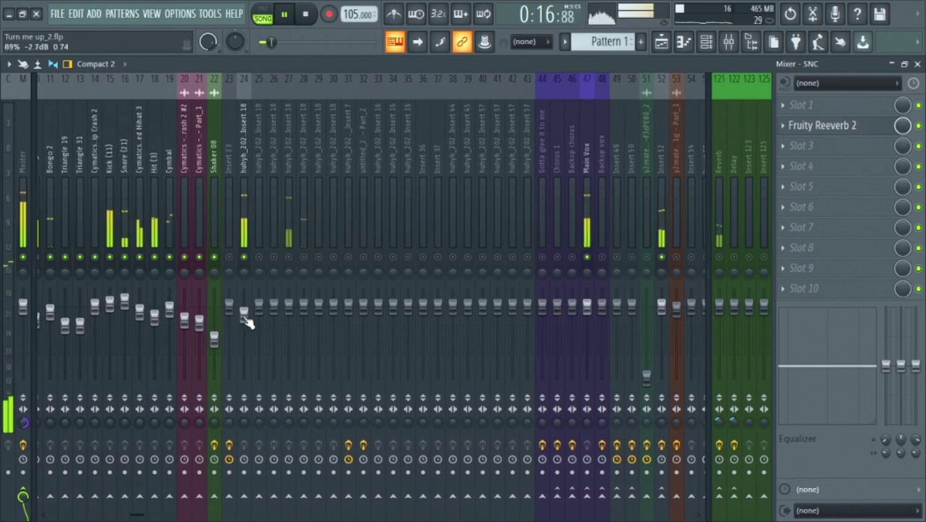
{"action": "left_click", "coordinate": [288, 259]}
{"action": "left_click", "coordinate": [601, 258]}
{"action": "left_click_drag", "start_coordinate": [289, 304], "coordinate": [290, 320]}
{"action": "scroll", "coordinate": [290, 320], "scroll_direction": "down", "scroll_amount": 3}
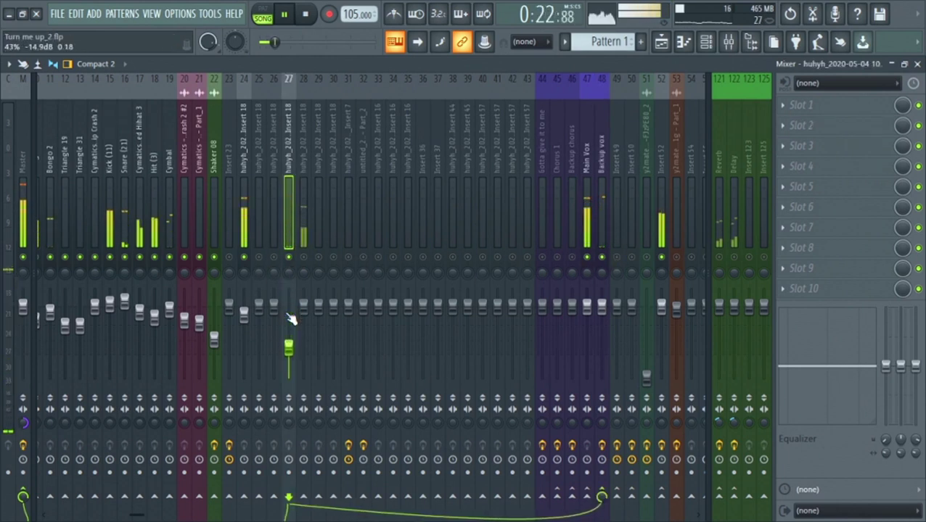
{"action": "scroll", "coordinate": [290, 319], "scroll_direction": "up", "scroll_amount": 2}
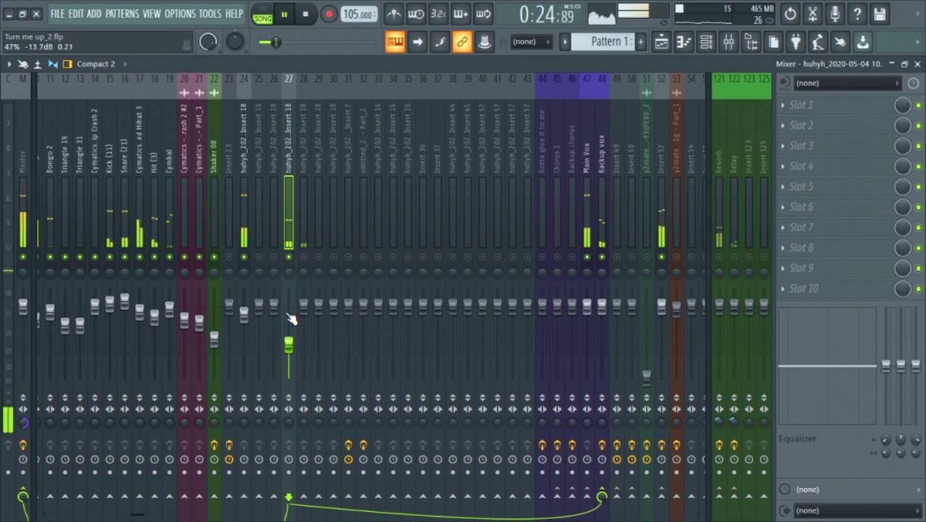
Unmute vocal tracks 25 and 28 together with the Gotta give it to me, Chorus 1 and Backup chorus buses
{"action": "left_click", "coordinate": [303, 256]}
{"action": "left_click_drag", "start_coordinate": [572, 259], "coordinate": [541, 259]}
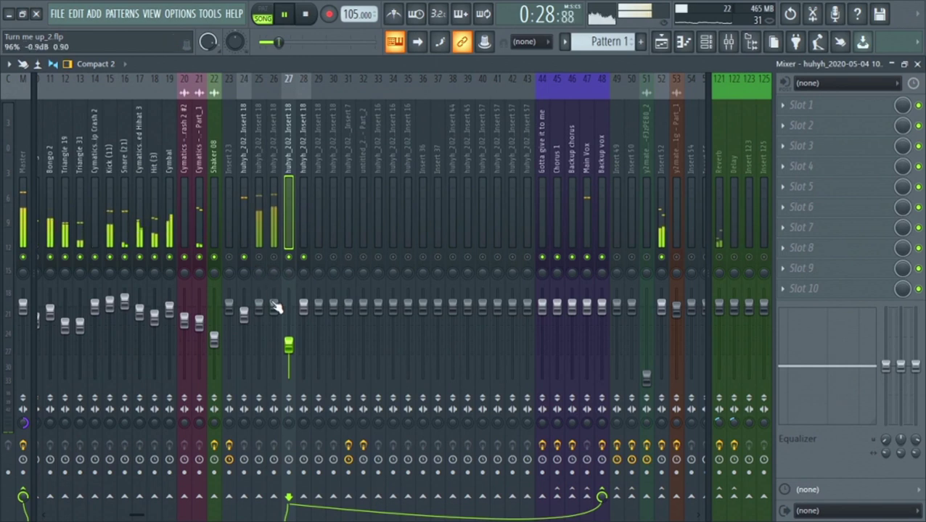
{"action": "left_click", "coordinate": [258, 257]}
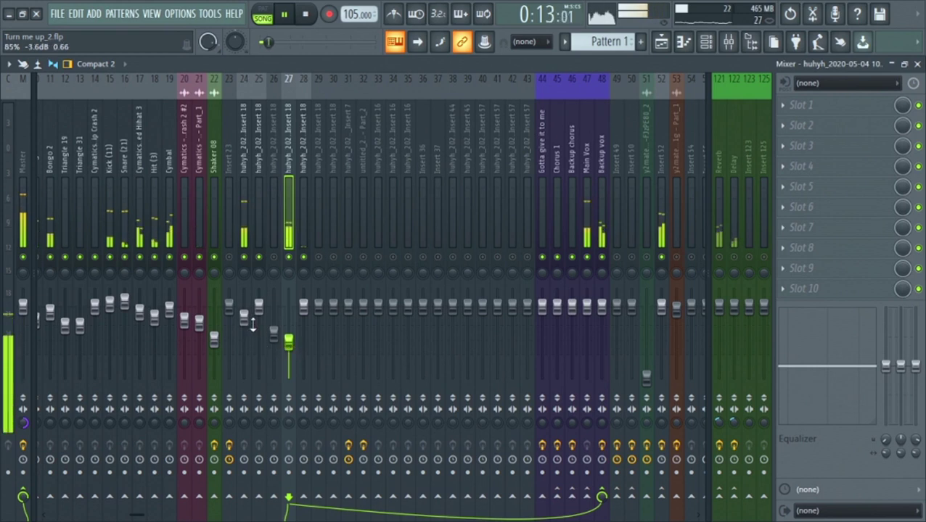
Unmute and balance vocal tracks 26, 29 and 30, lowering 26 and 30 well below the default level and 29 slightly
{"action": "left_click", "coordinate": [304, 237]}
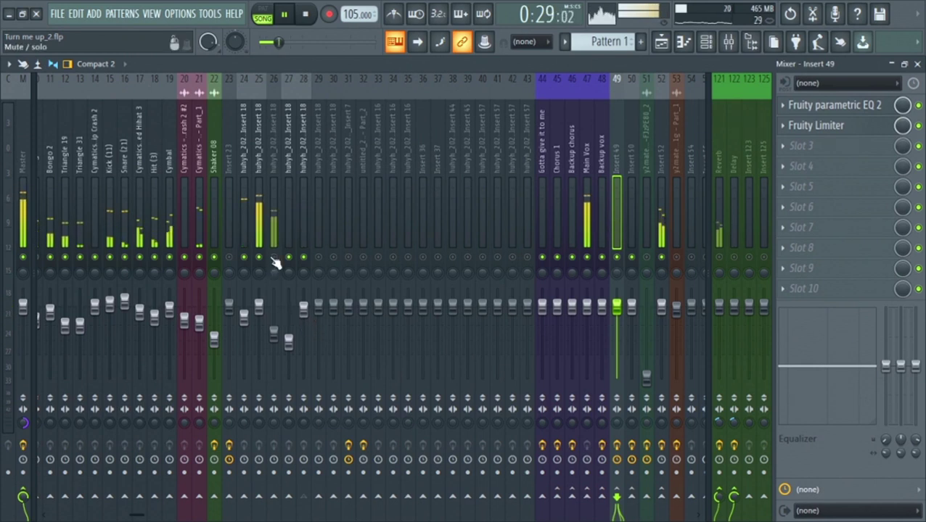
{"action": "left_click_drag", "start_coordinate": [275, 332], "coordinate": [276, 341]}
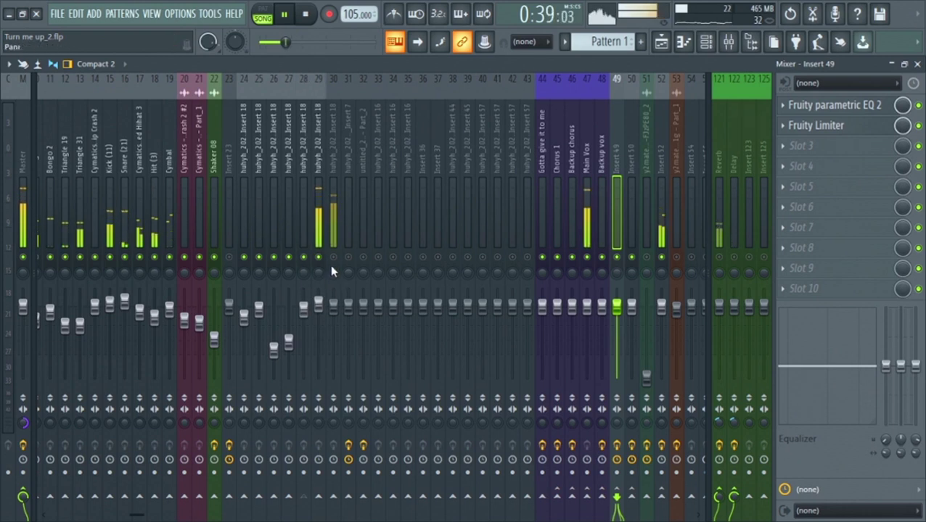
{"action": "mouse_move", "coordinate": [333, 305]}
{"action": "left_mouse_down"}
{"action": "mouse_move", "coordinate": [333, 324]}
{"action": "mouse_move", "coordinate": [322, 311]}
{"action": "left_mouse_up"}
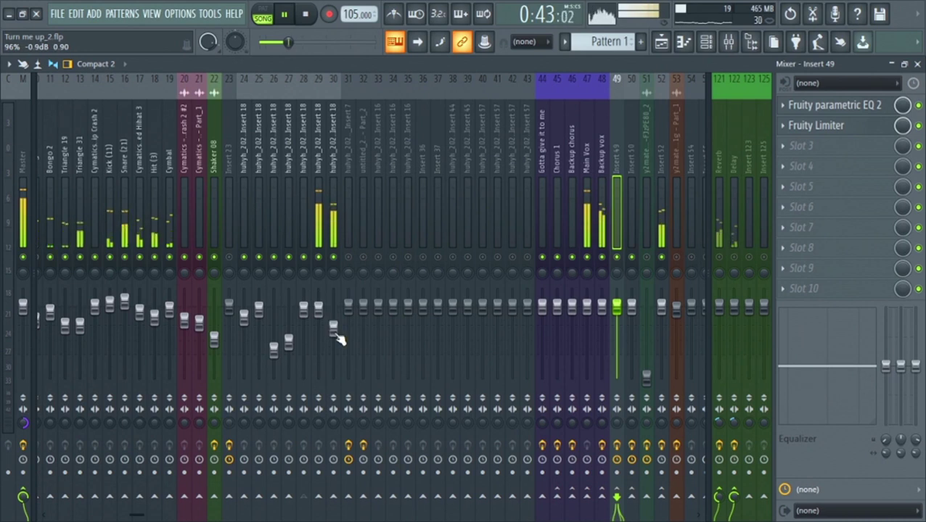
{"action": "key", "text": "ctrl+z"}
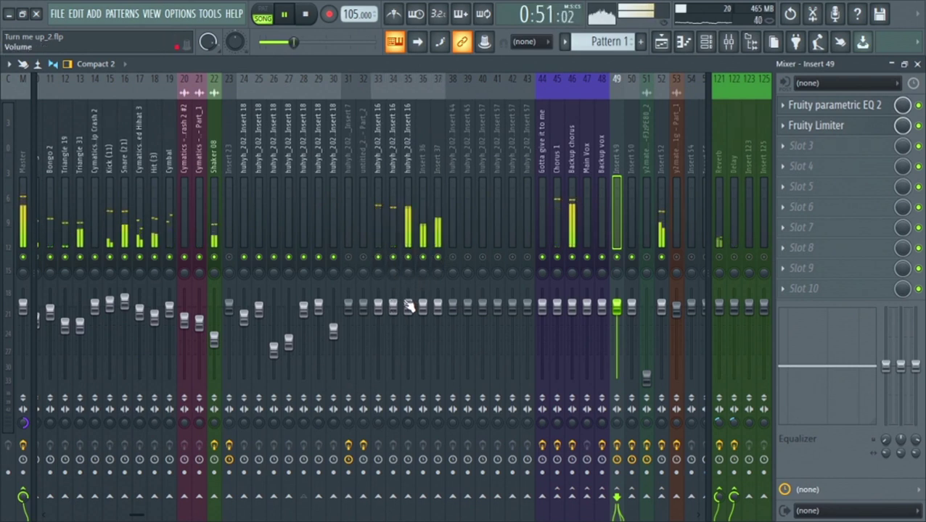
Balance the chorus vocals by lowering track 35 slightly and raising Insert 36 and Insert 37 to about 5.1 dB
{"action": "left_click_drag", "start_coordinate": [409, 306], "coordinate": [435, 294]}
{"action": "scroll", "coordinate": [413, 329], "scroll_direction": "down", "scroll_amount": 3}
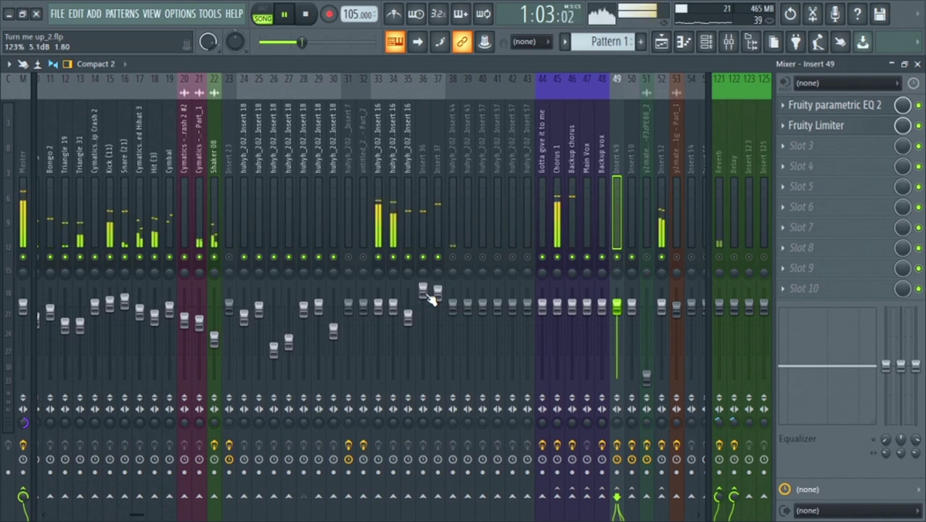
Unmute and balance vocal tracks 38 and 39, lowering 38 slightly and setting 39 to -5.4 dB
{"action": "left_click_drag", "start_coordinate": [451, 308], "coordinate": [455, 314]}
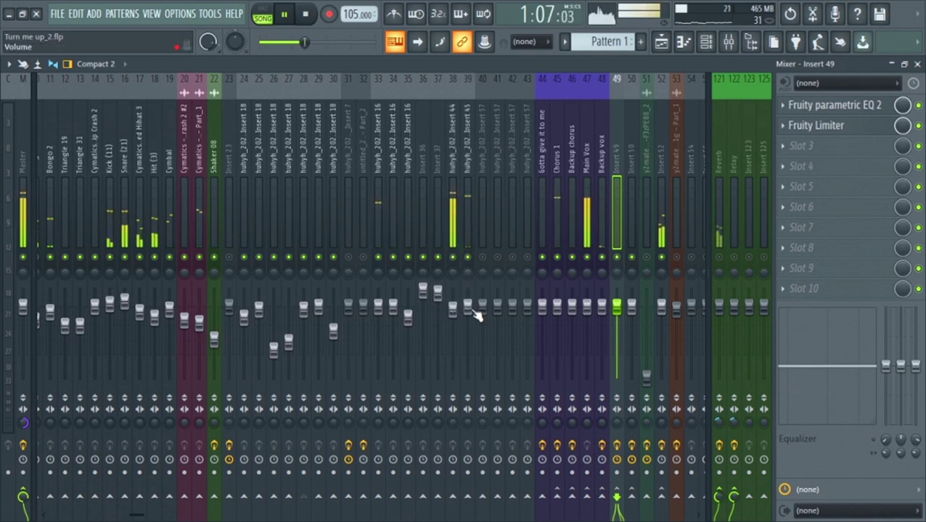
{"action": "scroll", "coordinate": [472, 321], "scroll_direction": "down", "scroll_amount": 5}
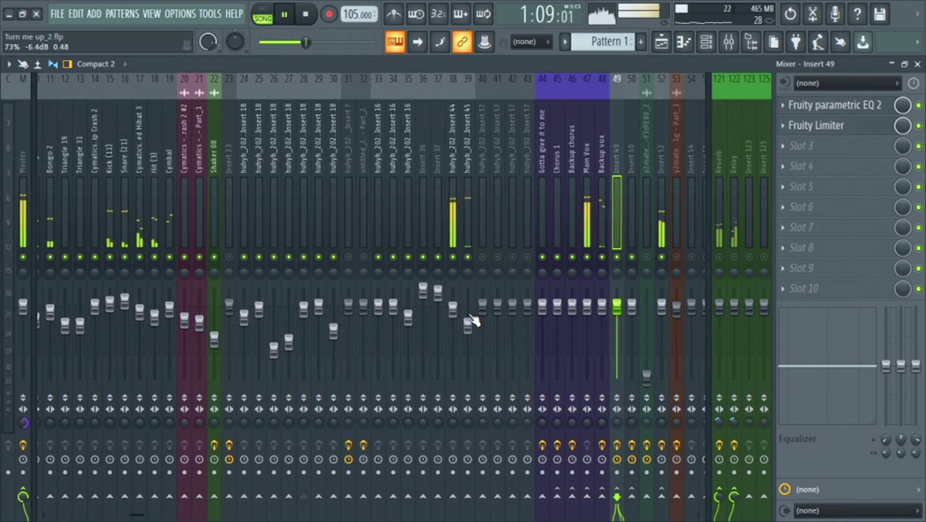
{"action": "scroll", "coordinate": [470, 322], "scroll_direction": "up", "scroll_amount": 3}
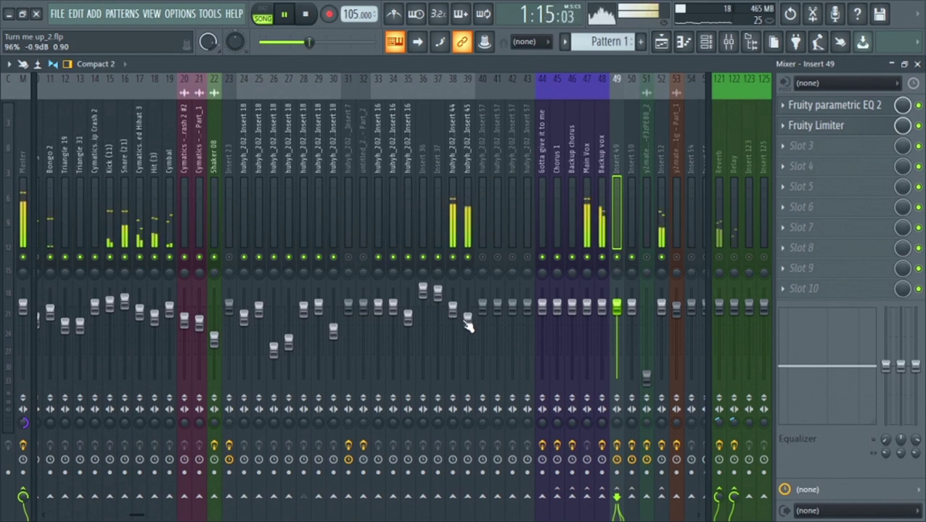
{"action": "scroll", "coordinate": [468, 327], "scroll_direction": "down", "scroll_amount": 3}
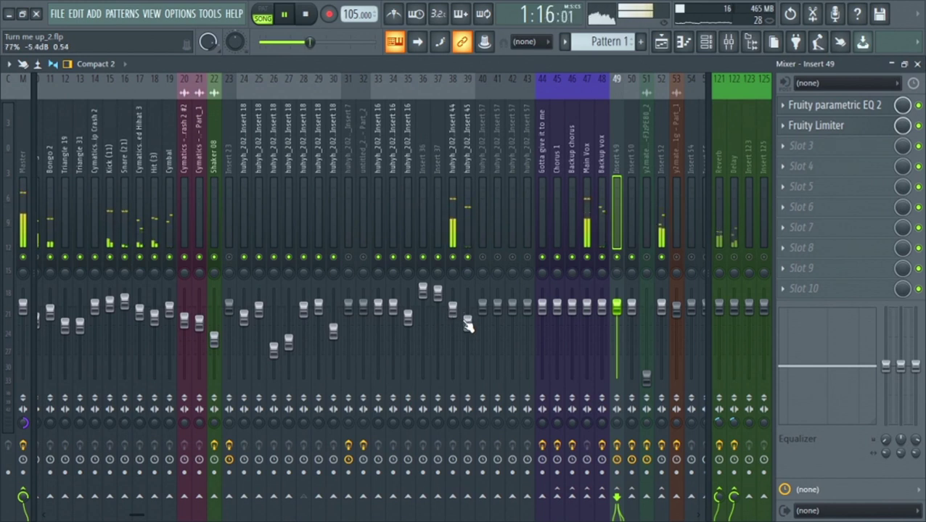
Unmute vocal tracks 40 and 41, lowering 40 moderately and setting 41 to -10.4 dB
{"action": "left_click", "coordinate": [480, 258]}
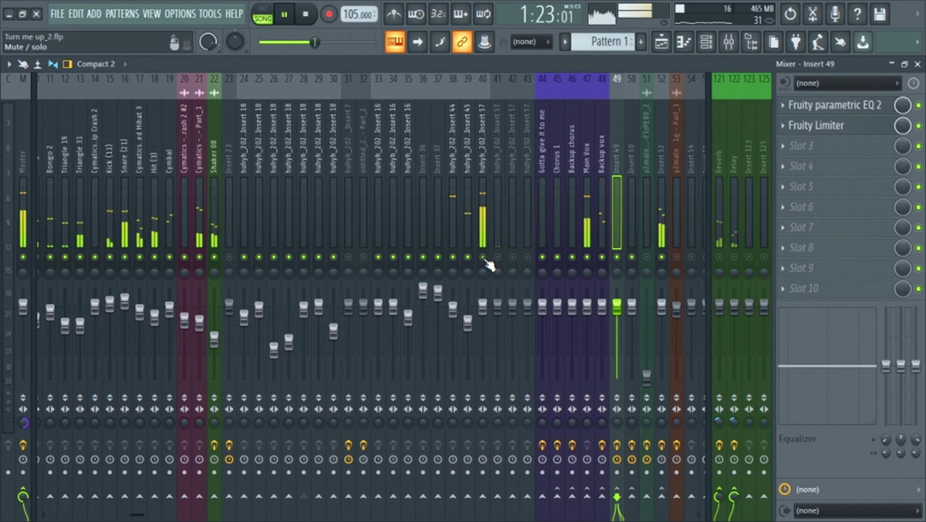
{"action": "left_click", "coordinate": [497, 258]}
{"action": "scroll", "coordinate": [498, 311], "scroll_direction": "down", "scroll_amount": 6}
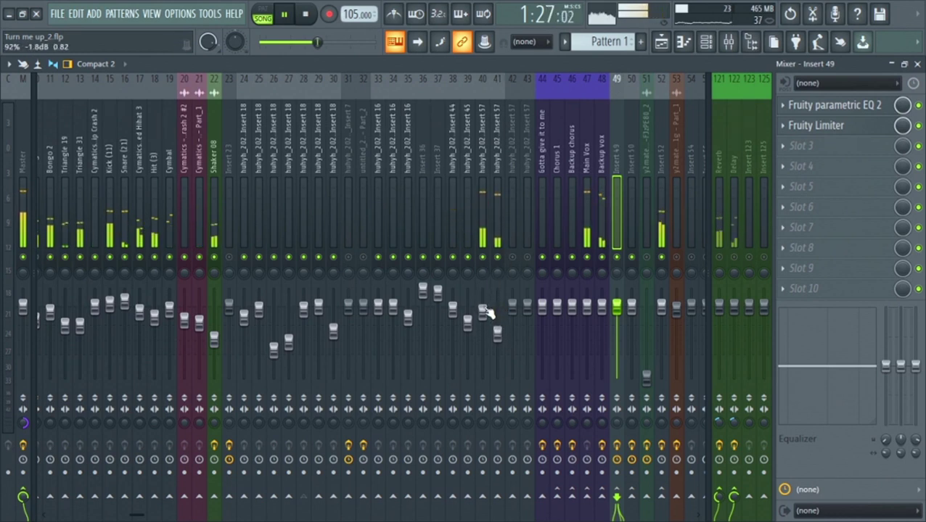
{"action": "scroll", "coordinate": [486, 313], "scroll_direction": "down", "scroll_amount": 2}
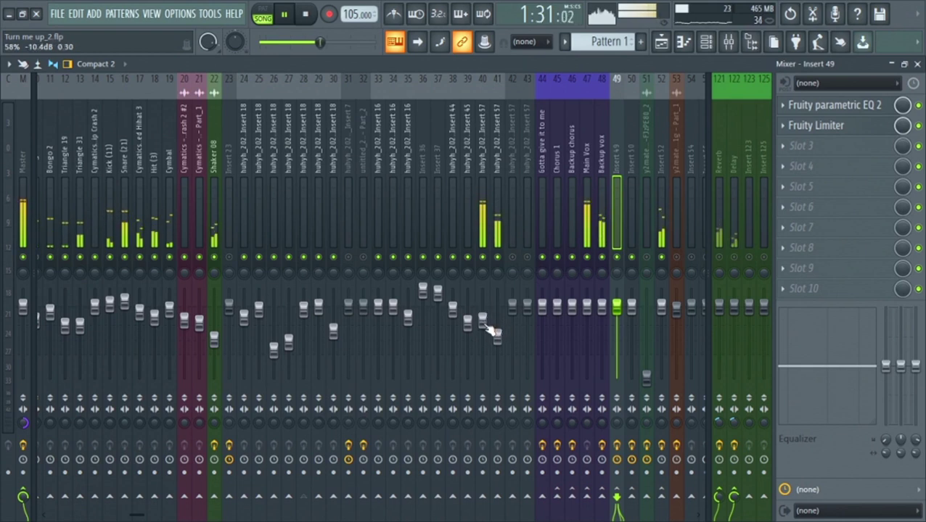
Unmute vocal tracks 42 and 43, set 42 to -2.7 dB with 43 well below it, and save the project
{"action": "scroll", "coordinate": [516, 308], "scroll_direction": "down", "scroll_amount": 4}
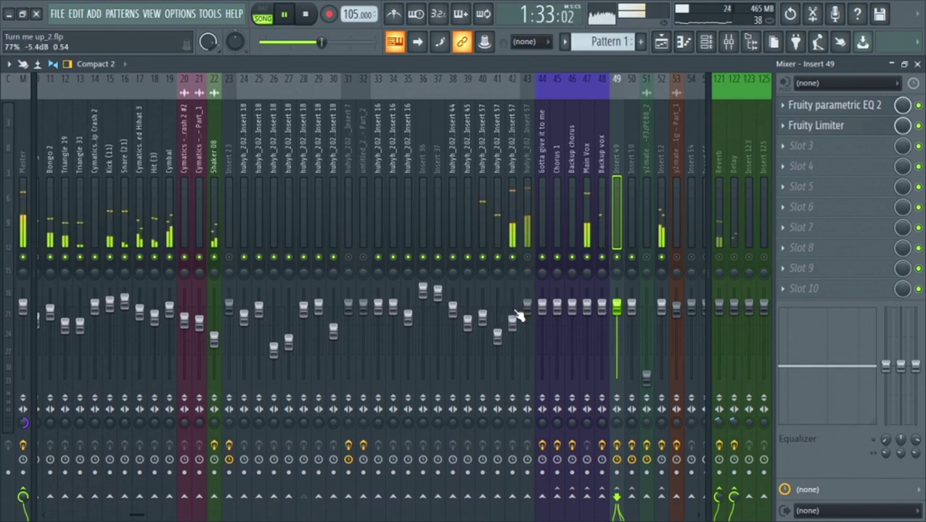
{"action": "scroll", "coordinate": [524, 310], "scroll_direction": "down", "scroll_amount": 8}
{"action": "scroll", "coordinate": [524, 323], "scroll_direction": "down", "scroll_amount": 2}
{"action": "scroll", "coordinate": [525, 334], "scroll_direction": "down", "scroll_amount": 4}
{"action": "scroll", "coordinate": [519, 330], "scroll_direction": "up", "scroll_amount": 5}
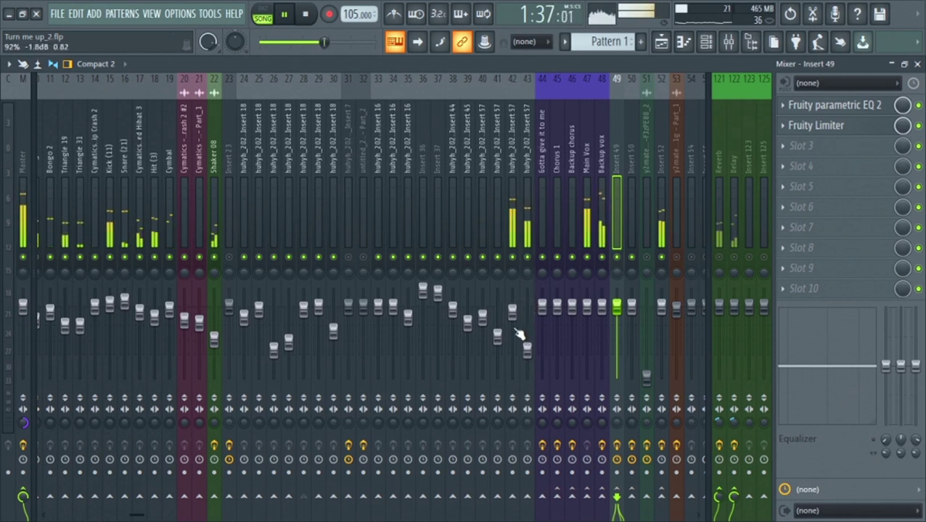
{"action": "scroll", "coordinate": [518, 323], "scroll_direction": "down", "scroll_amount": 1}
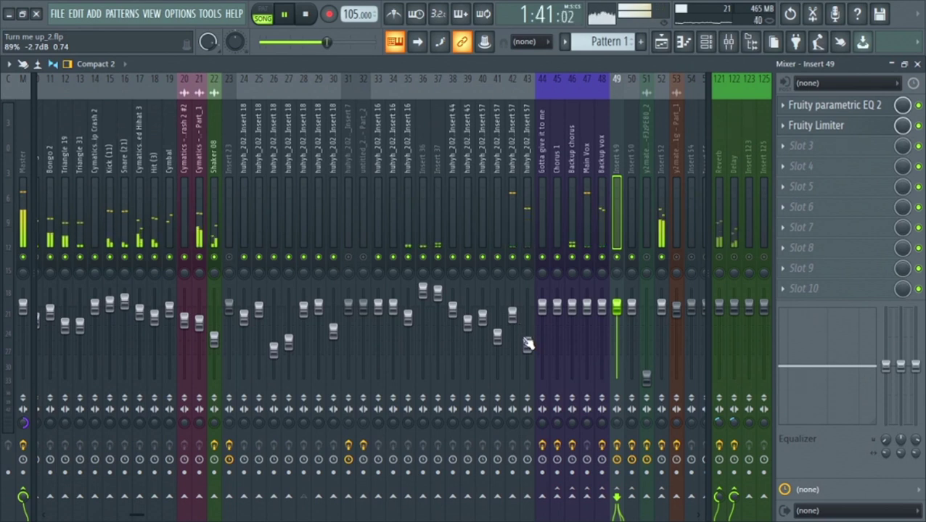
{"action": "key", "text": "ctrl+s"}
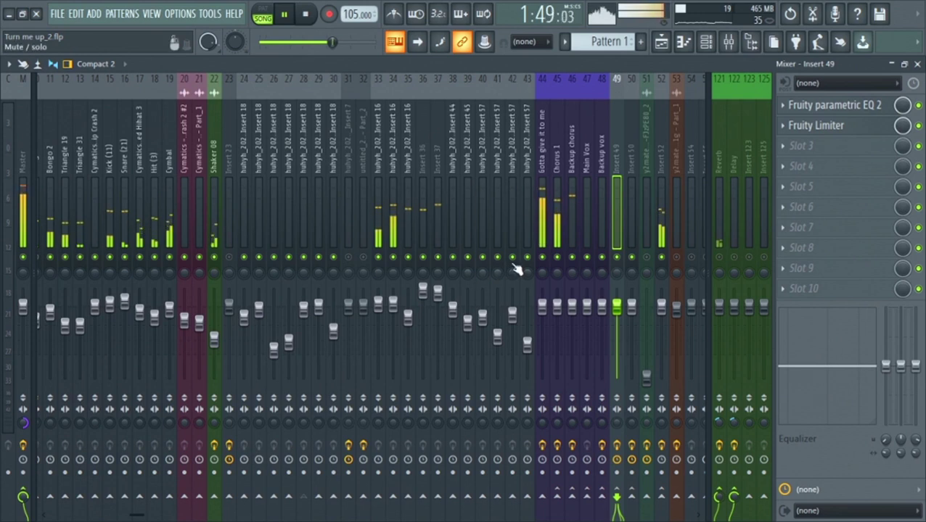
Lower the Gotta give it to me bus to -9.3 dB
{"action": "left_click", "coordinate": [551, 223]}
{"action": "left_click", "coordinate": [541, 267]}
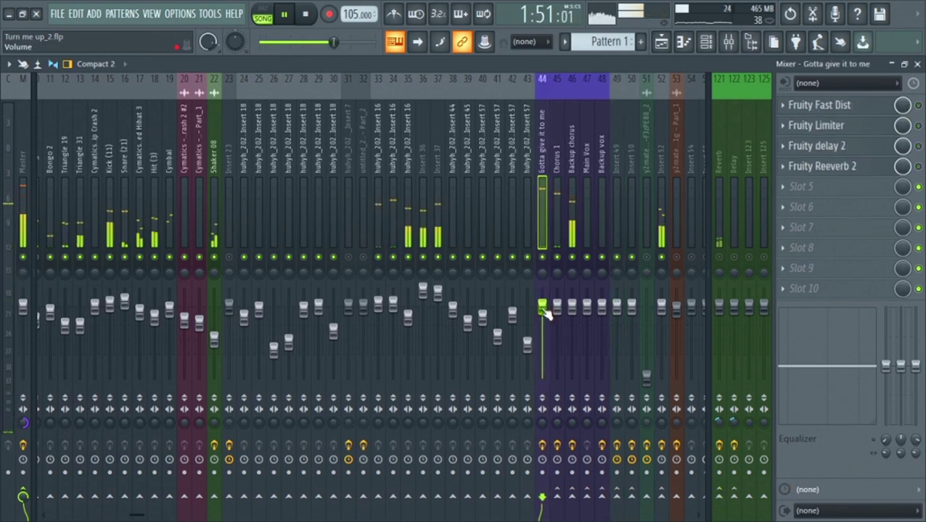
{"action": "scroll", "coordinate": [542, 311], "scroll_direction": "down", "scroll_amount": 10}
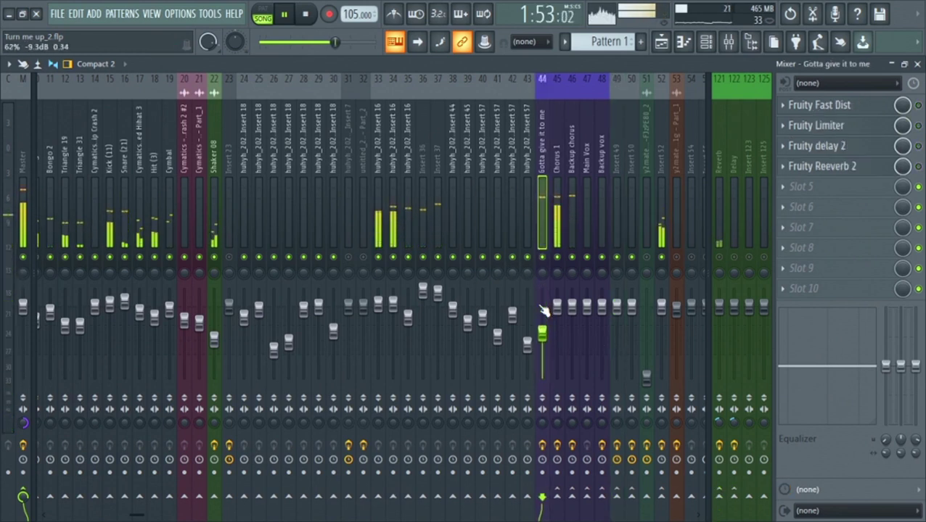
Fine-tune the vocals against the song, raising tracks 24, 27, 28 and the Gotta give it to me bus, and try track 34 at 1.7 dB
{"action": "left_click", "coordinate": [376, 222]}
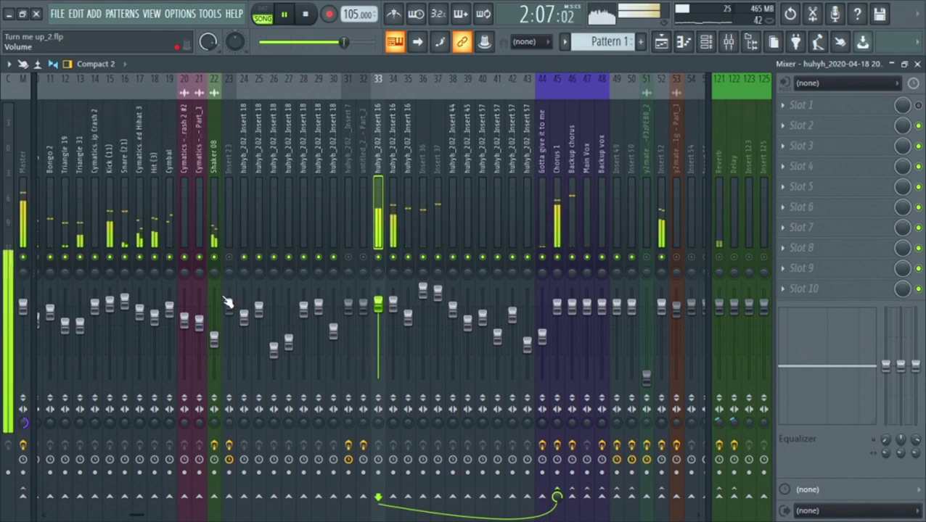
{"action": "scroll", "coordinate": [549, 340], "scroll_direction": "up", "scroll_amount": 3}
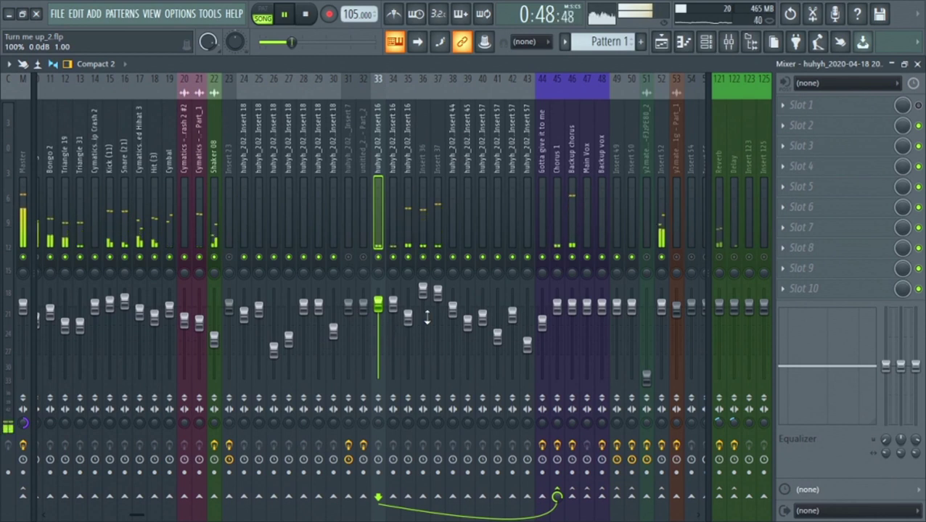
{"action": "scroll", "coordinate": [395, 306], "scroll_direction": "up", "scroll_amount": 3}
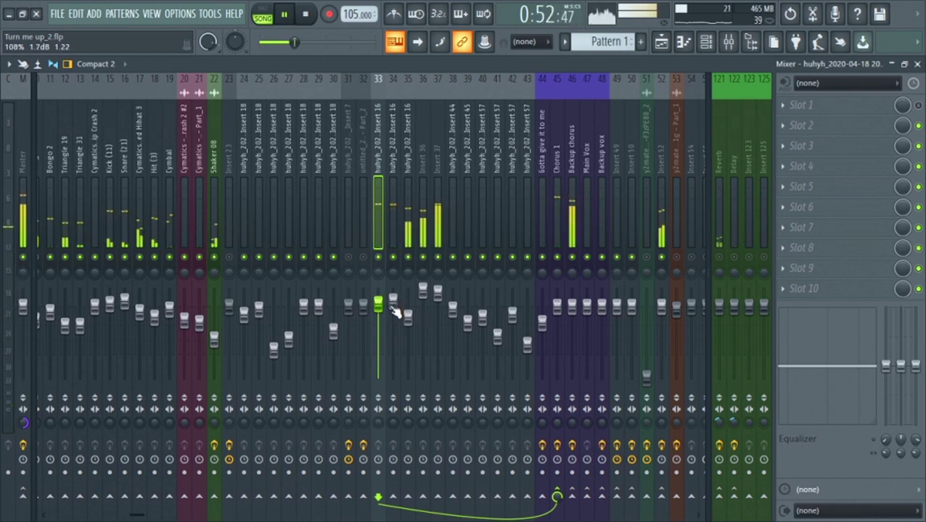
Bring track 34 back down slightly, set vocal track 43 to -16.2 dB, and stop playback
{"action": "scroll", "coordinate": [396, 311], "scroll_direction": "down", "scroll_amount": 2}
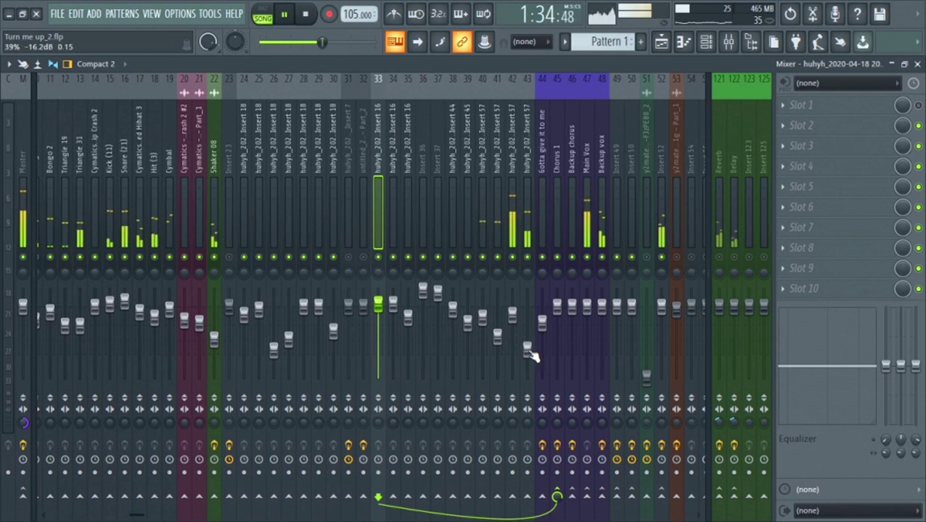
{"action": "scroll", "coordinate": [529, 357], "scroll_direction": "up", "scroll_amount": 2}
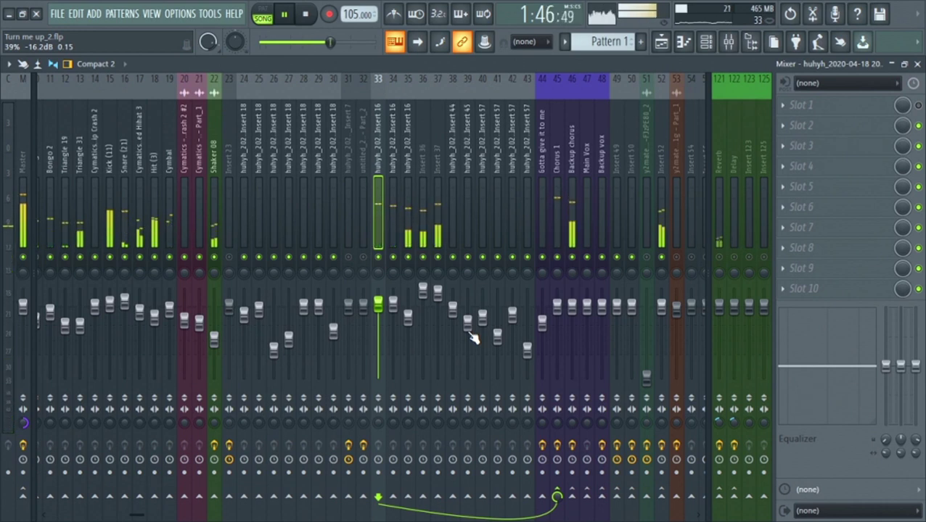
{"action": "key", "text": "space"}
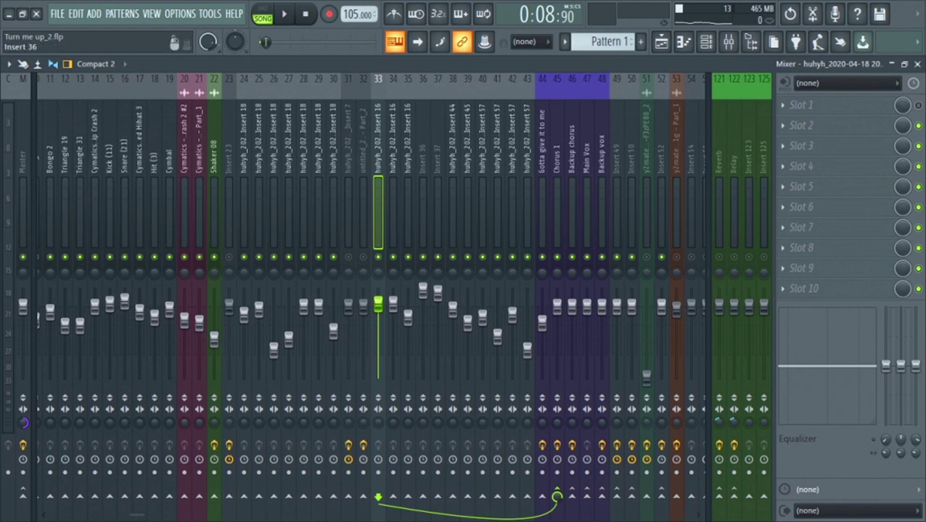
Review the finished fader levels across the mixer from the first insert to the vocal buses, and switch to OBS Studio
{"action": "left_click_drag", "start_coordinate": [134, 517], "coordinate": [44, 516]}
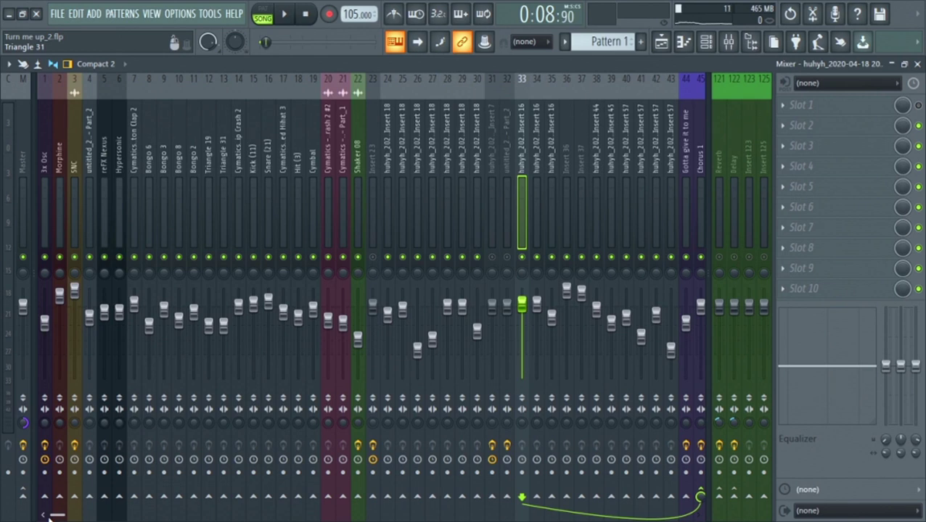
{"action": "left_click_drag", "start_coordinate": [50, 515], "coordinate": [98, 515]}
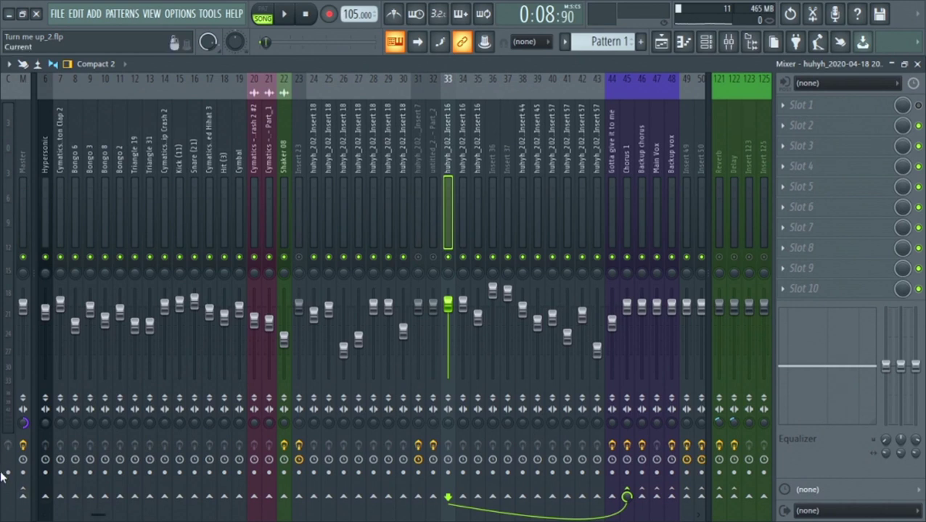
{"action": "left_click", "coordinate": [16, 14]}
{"action": "key", "text": "alt+Tab"}
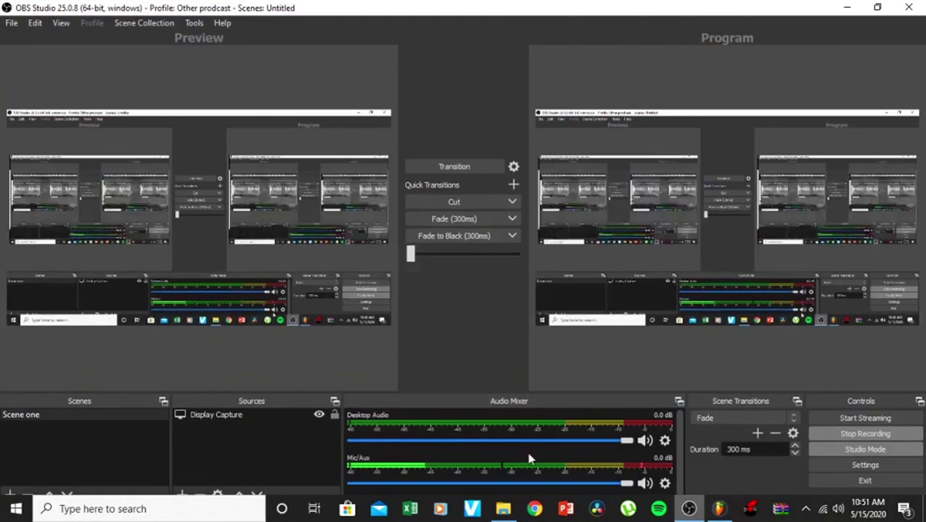